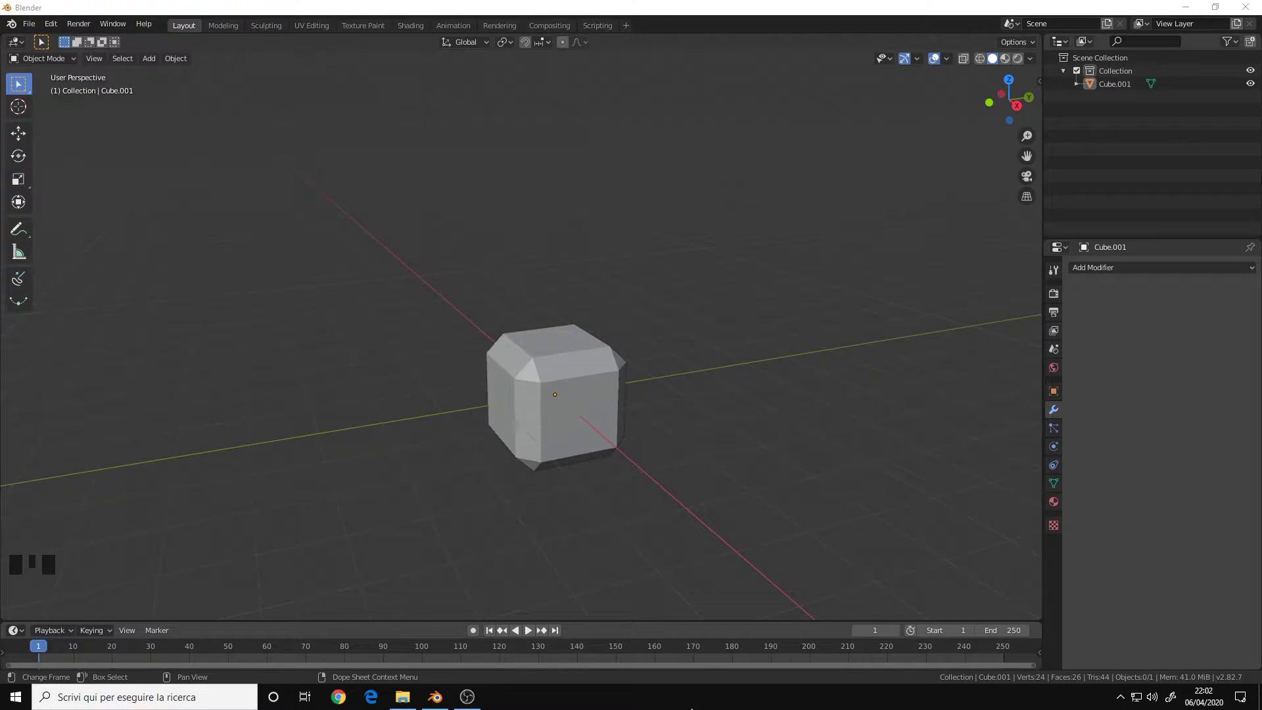
- Orbit around the beveled cube to inspect it from several angles
{"action": "left_click", "coordinate": [776, 379]}
{"action": "middle_click_drag", "start_coordinate": [651, 305], "coordinate": [677, 359], "text": "alt"}
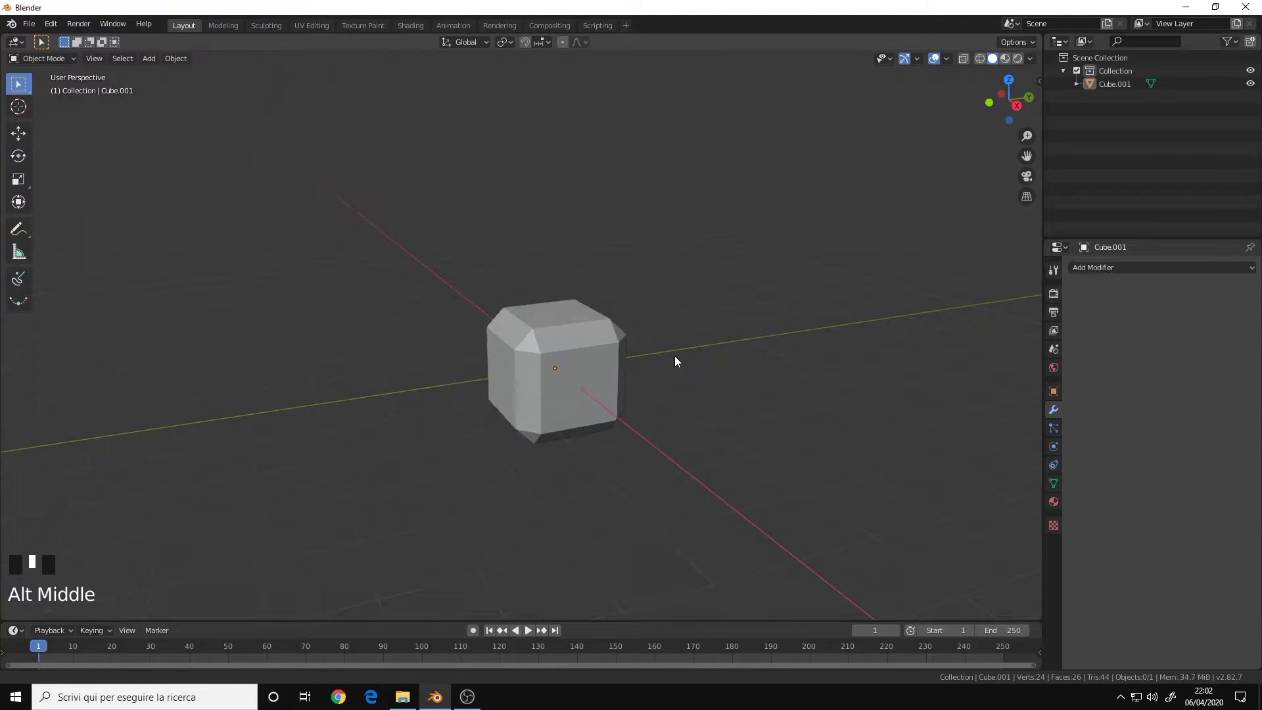
{"action": "mouse_move", "coordinate": [676, 359]}
{"action": "left_mouse_down", "text": "alt"}
{"action": "mouse_move", "coordinate": [640, 364]}
{"action": "mouse_move", "coordinate": [705, 333]}
{"action": "left_mouse_up", "text": "alt"}
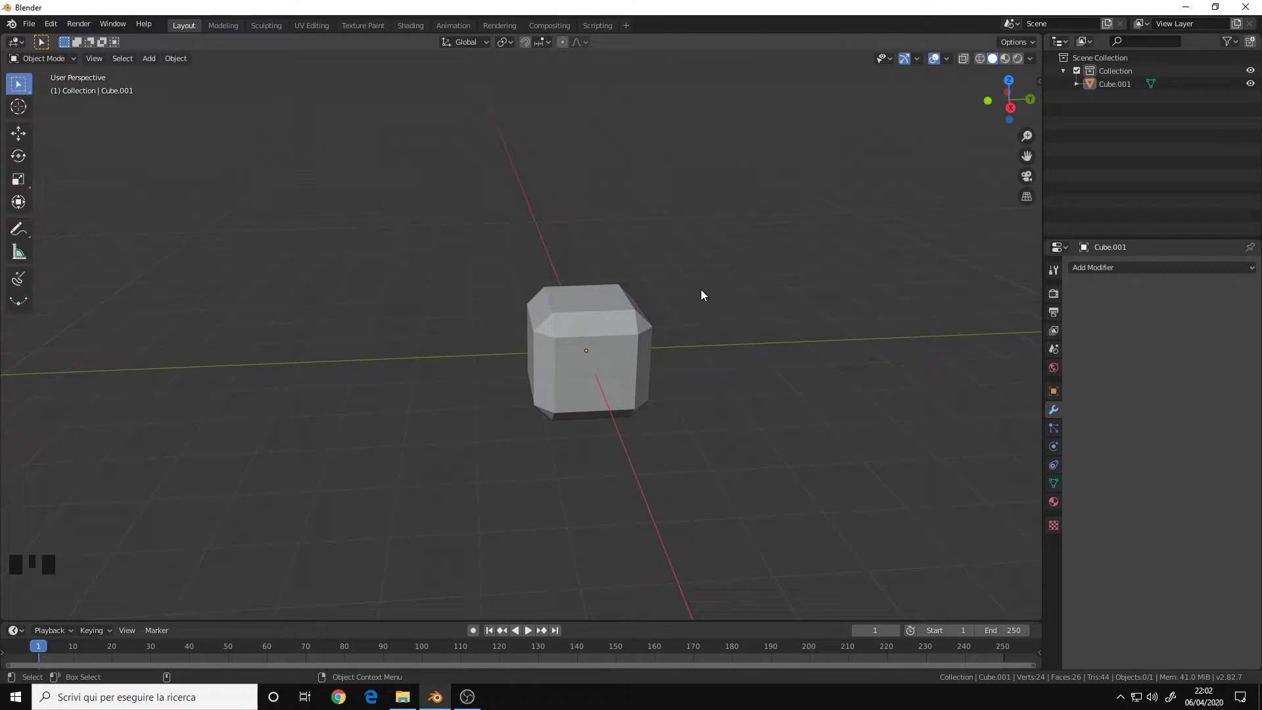
{"action": "mouse_move", "coordinate": [738, 282]}
{"action": "middle_mouse_down", "text": "alt"}
{"action": "mouse_move", "coordinate": [716, 316]}
{"action": "mouse_move", "coordinate": [677, 291]}
{"action": "middle_mouse_up", "text": "alt"}
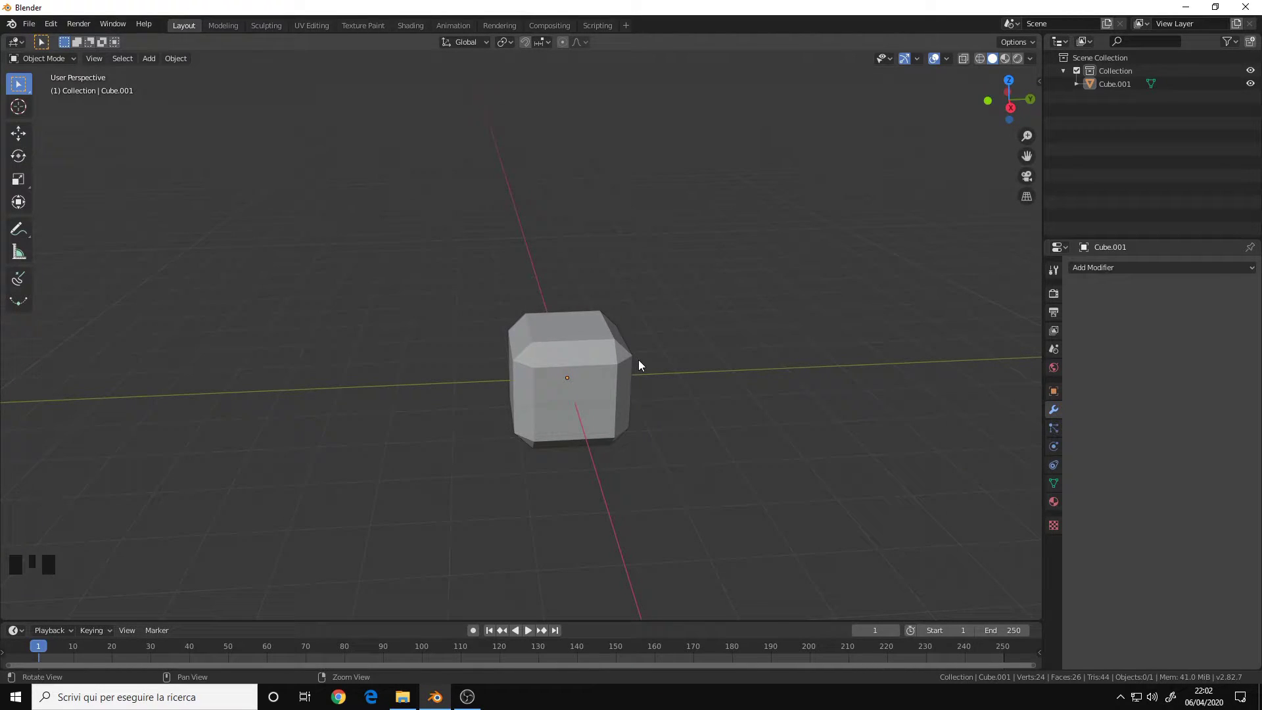
{"action": "middle_click_drag", "start_coordinate": [638, 360], "coordinate": [608, 336], "text": "alt"}
{"action": "left_click_drag", "start_coordinate": [609, 336], "coordinate": [538, 338], "text": "alt"}
{"action": "middle_click_drag", "start_coordinate": [538, 338], "coordinate": [519, 379], "text": "alt"}
{"action": "left_click_drag", "start_coordinate": [519, 380], "coordinate": [554, 375], "text": "alt"}
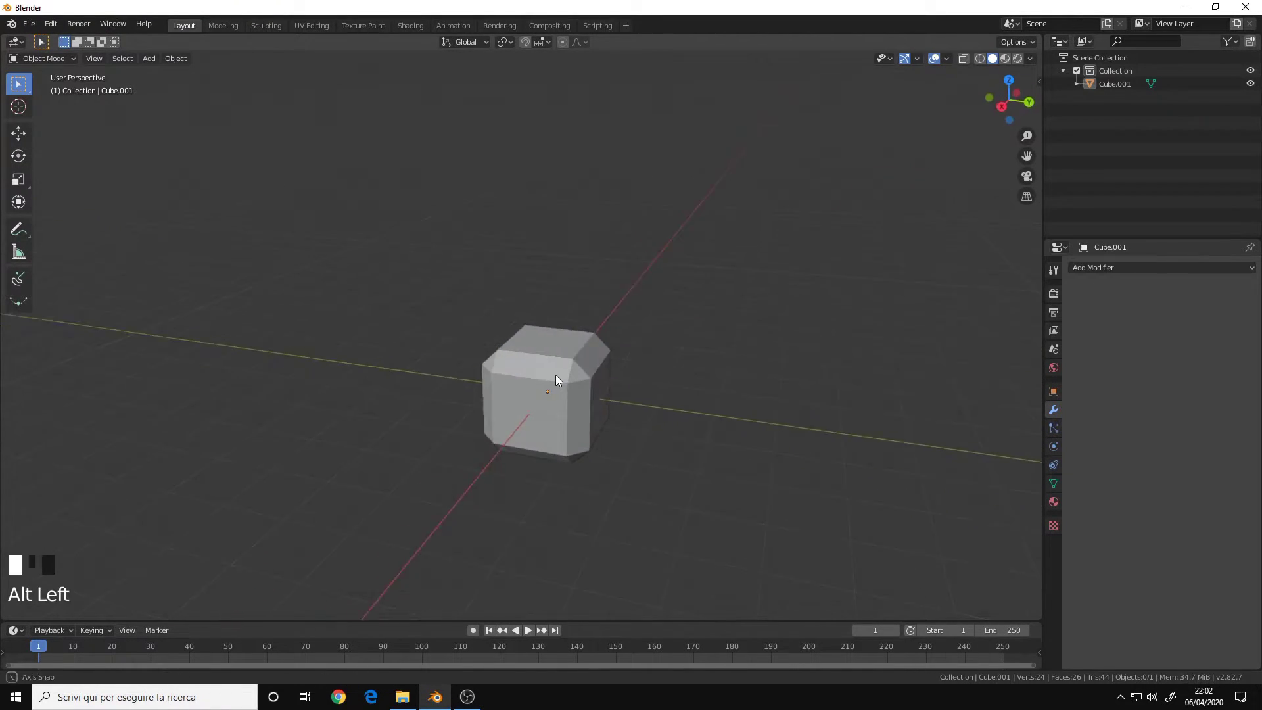
{"action": "middle_click_drag", "start_coordinate": [555, 375], "coordinate": [575, 362], "text": "alt"}
{"action": "right_click_drag", "start_coordinate": [575, 361], "coordinate": [630, 358], "text": "alt"}
- Select the cube, enter Edit Mode briefly, then return to Object Mode
{"action": "left_click", "coordinate": [599, 365]}
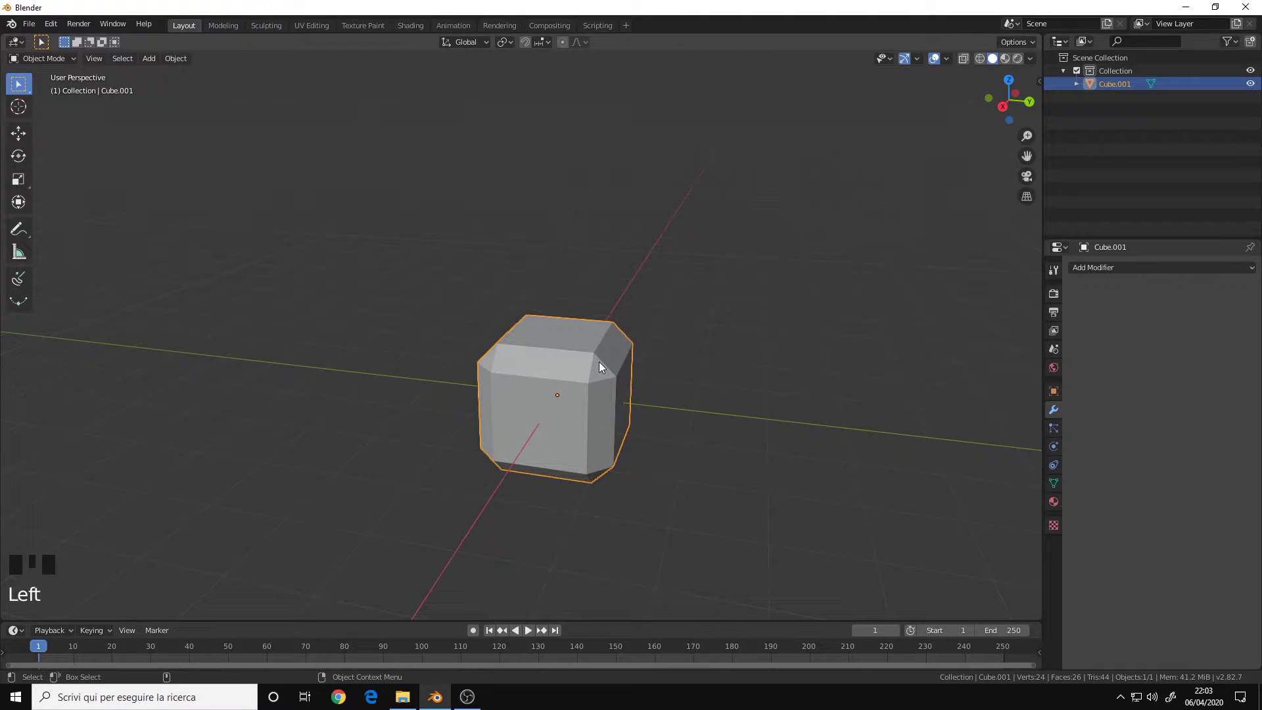
{"action": "key", "text": "Tab"}
{"action": "middle_click_drag", "start_coordinate": [606, 417], "coordinate": [612, 394], "text": "alt"}
{"action": "left_click_drag", "start_coordinate": [612, 395], "coordinate": [603, 319], "text": "alt"}
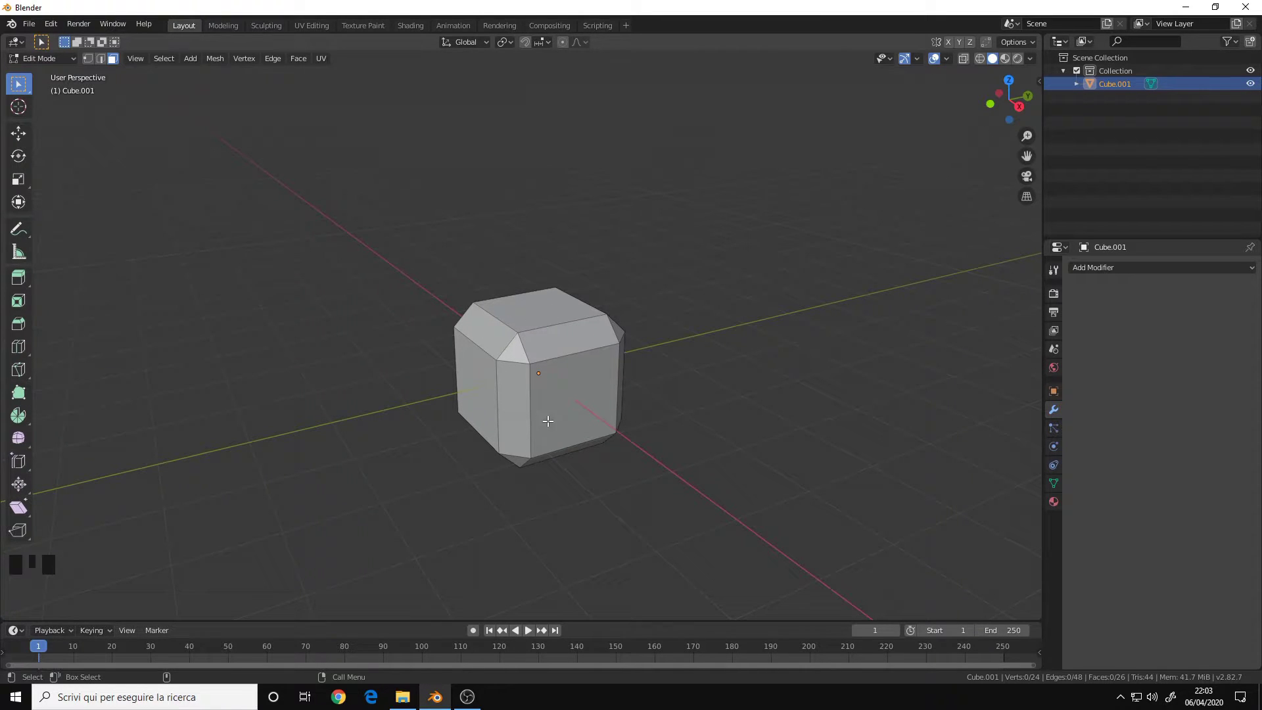
{"action": "key", "text": "Tab"}
{"action": "middle_click_drag", "start_coordinate": [609, 363], "coordinate": [613, 365], "text": "alt"}
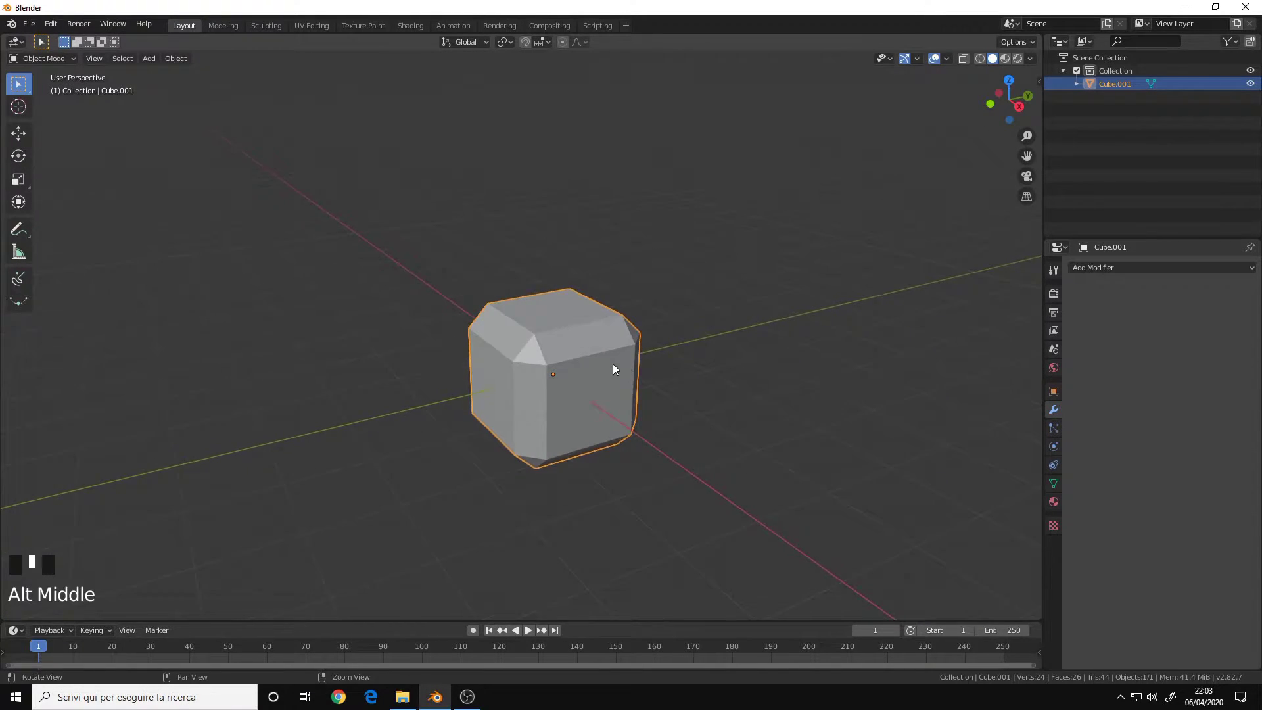
{"action": "left_click_drag", "start_coordinate": [612, 365], "coordinate": [557, 364], "text": "alt"}
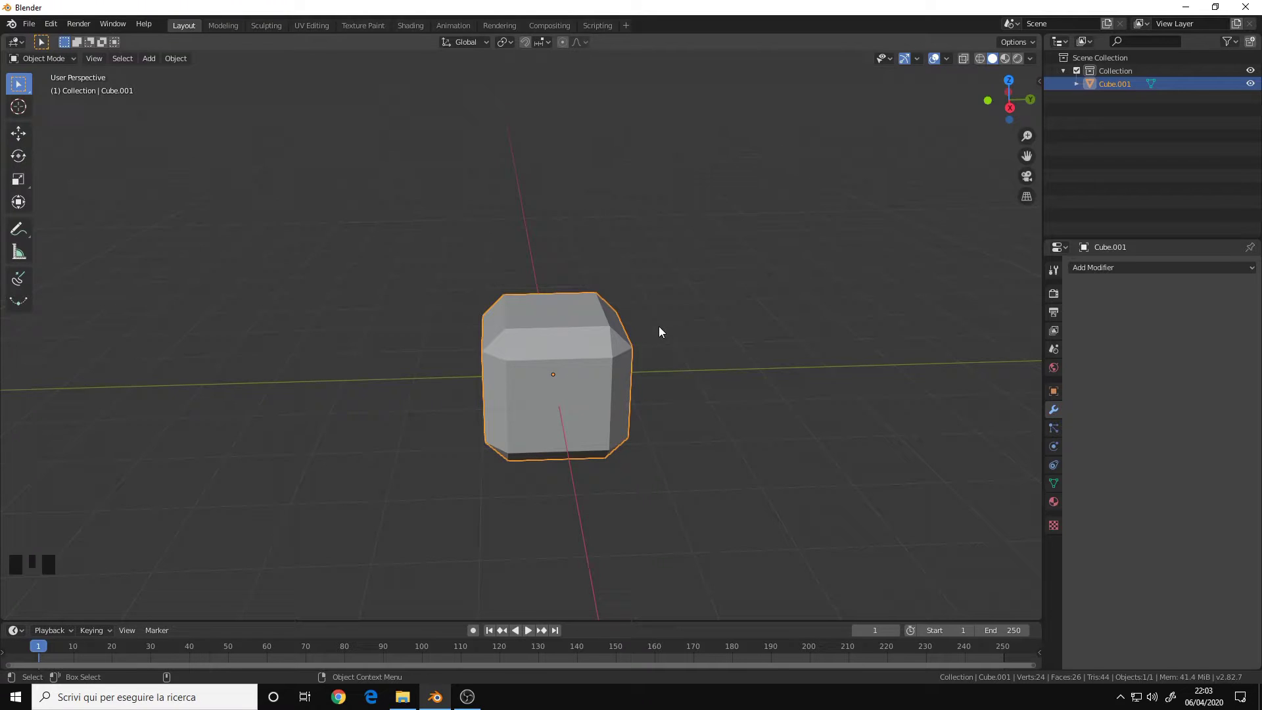
{"action": "left_click", "coordinate": [1161, 266]}
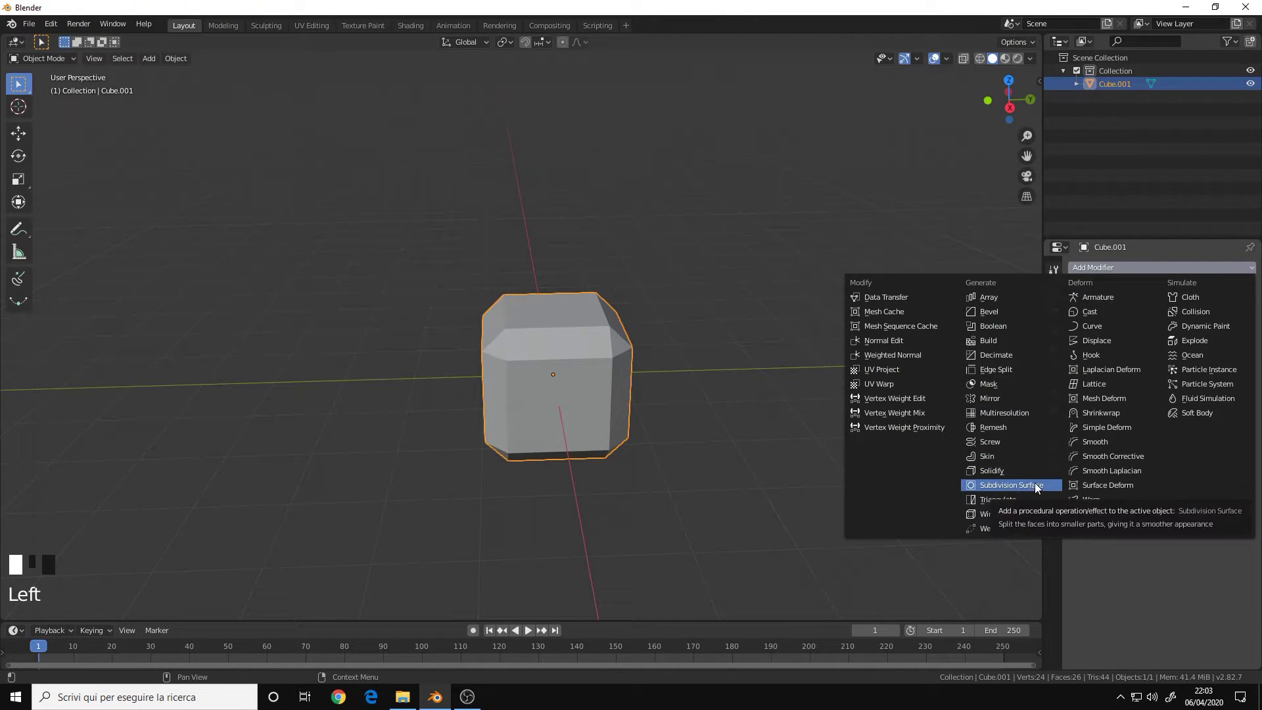
{"action": "middle_click_drag", "start_coordinate": [634, 374], "coordinate": [673, 313], "text": "alt"}
{"action": "left_click_drag", "start_coordinate": [673, 313], "coordinate": [596, 331], "text": "alt"}
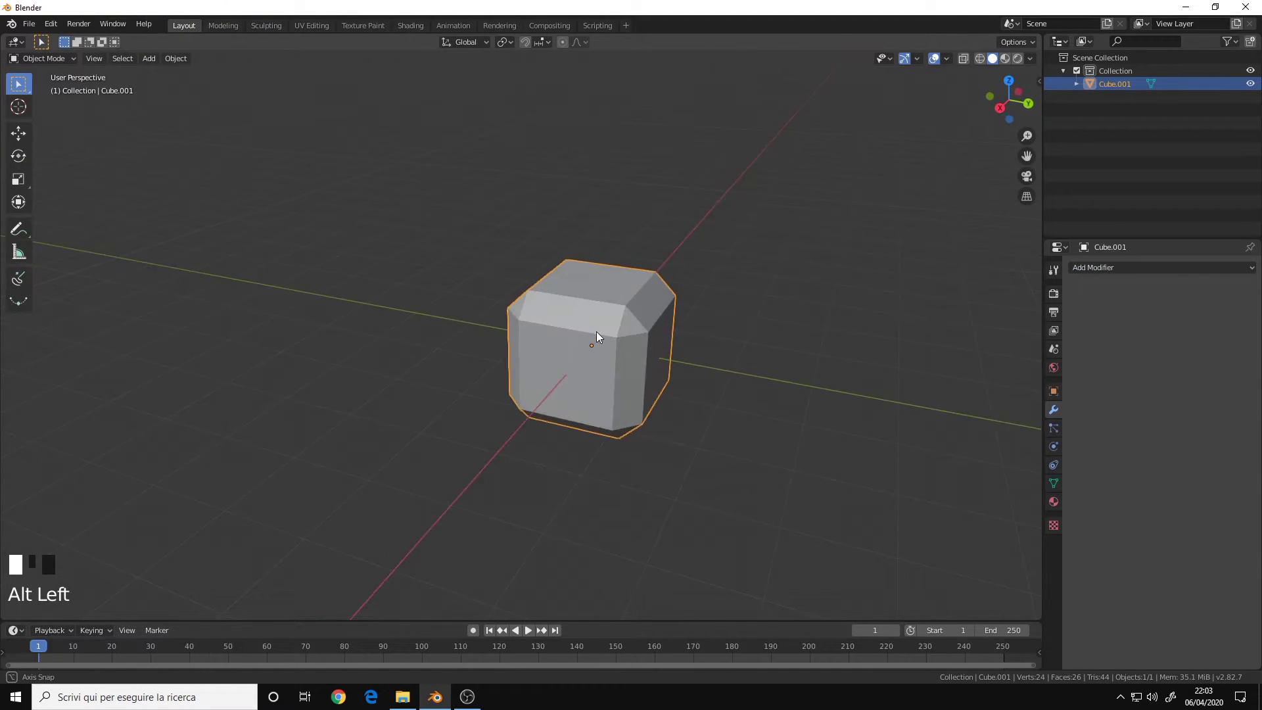
{"action": "middle_click_drag", "start_coordinate": [597, 331], "coordinate": [591, 365], "text": "alt"}
{"action": "left_click_drag", "start_coordinate": [591, 365], "coordinate": [611, 358], "text": "alt"}
{"action": "middle_click_drag", "start_coordinate": [608, 359], "coordinate": [585, 350], "text": "alt"}
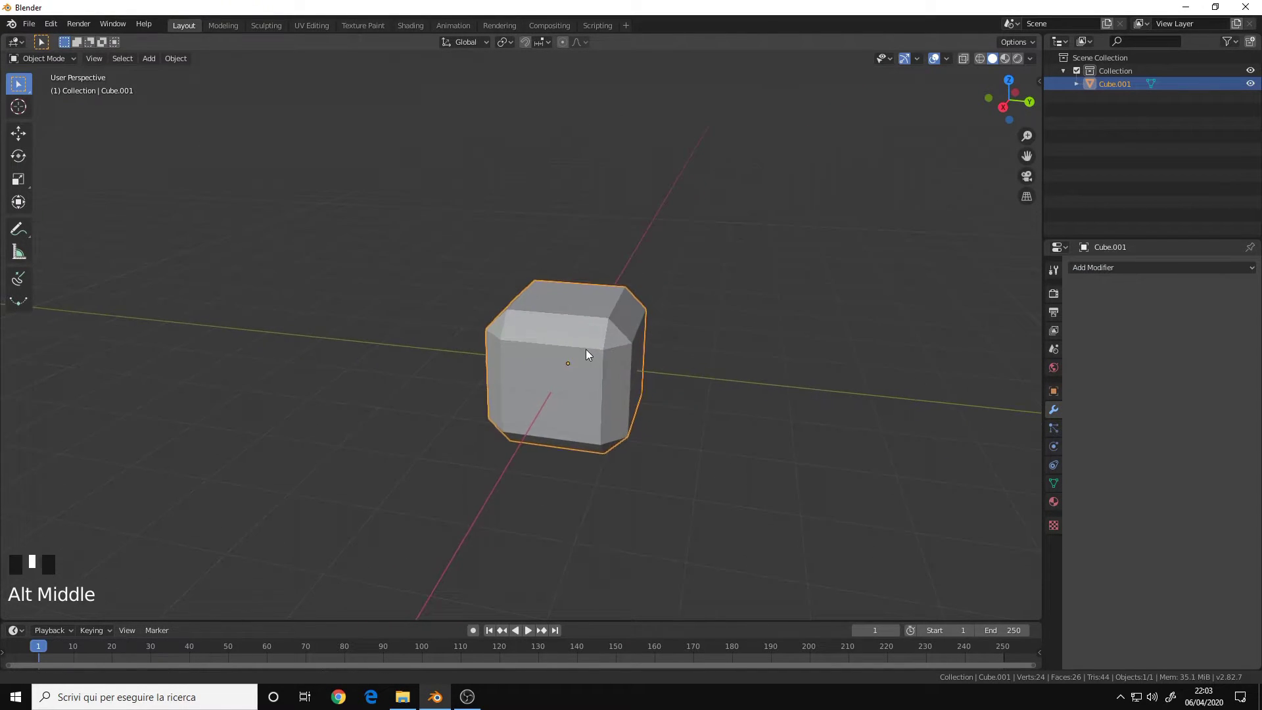
{"action": "right_click_drag", "start_coordinate": [586, 349], "coordinate": [648, 350], "text": "alt"}
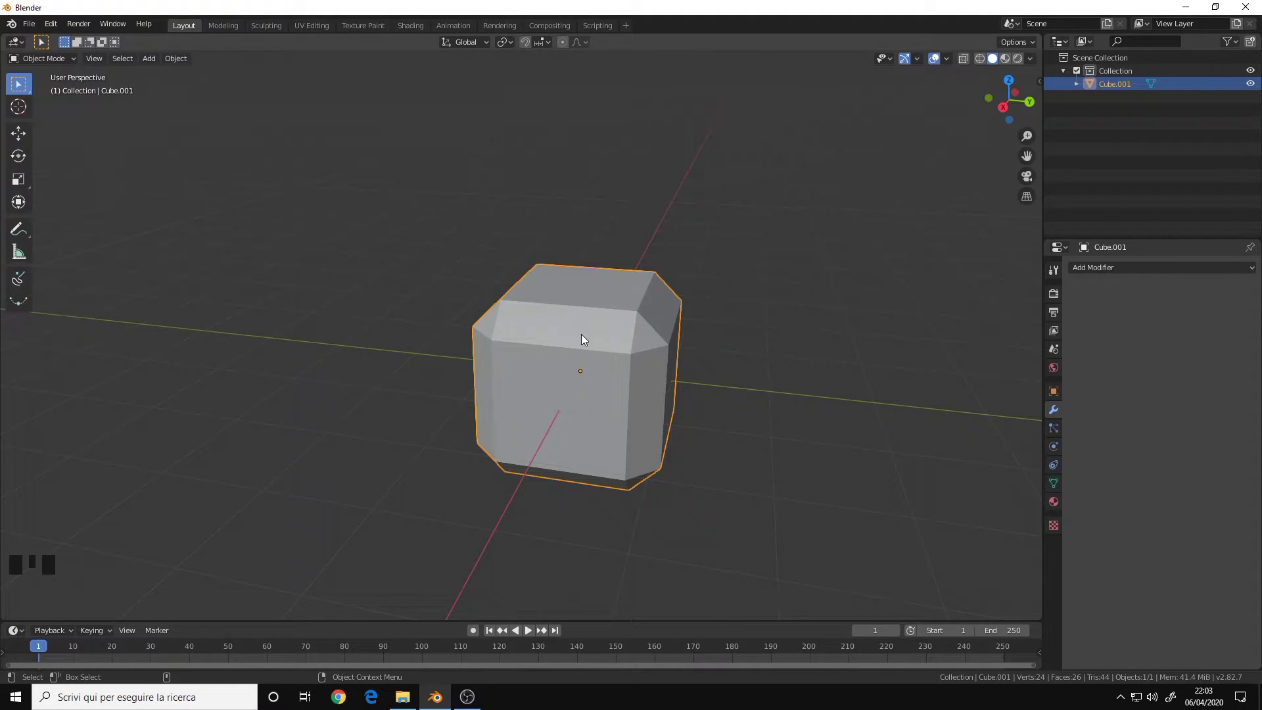
- Add a Subdivision Surface modifier to the cube with Ctrl+1
{"action": "key", "text": "ctrl"}
{"action": "key", "text": "ctrl+1"}
{"action": "mouse_move", "coordinate": [697, 330]}
{"action": "left_mouse_down", "text": "alt"}
{"action": "mouse_move", "coordinate": [563, 352]}
{"action": "mouse_move", "coordinate": [610, 353]}
{"action": "left_mouse_up", "text": "alt"}
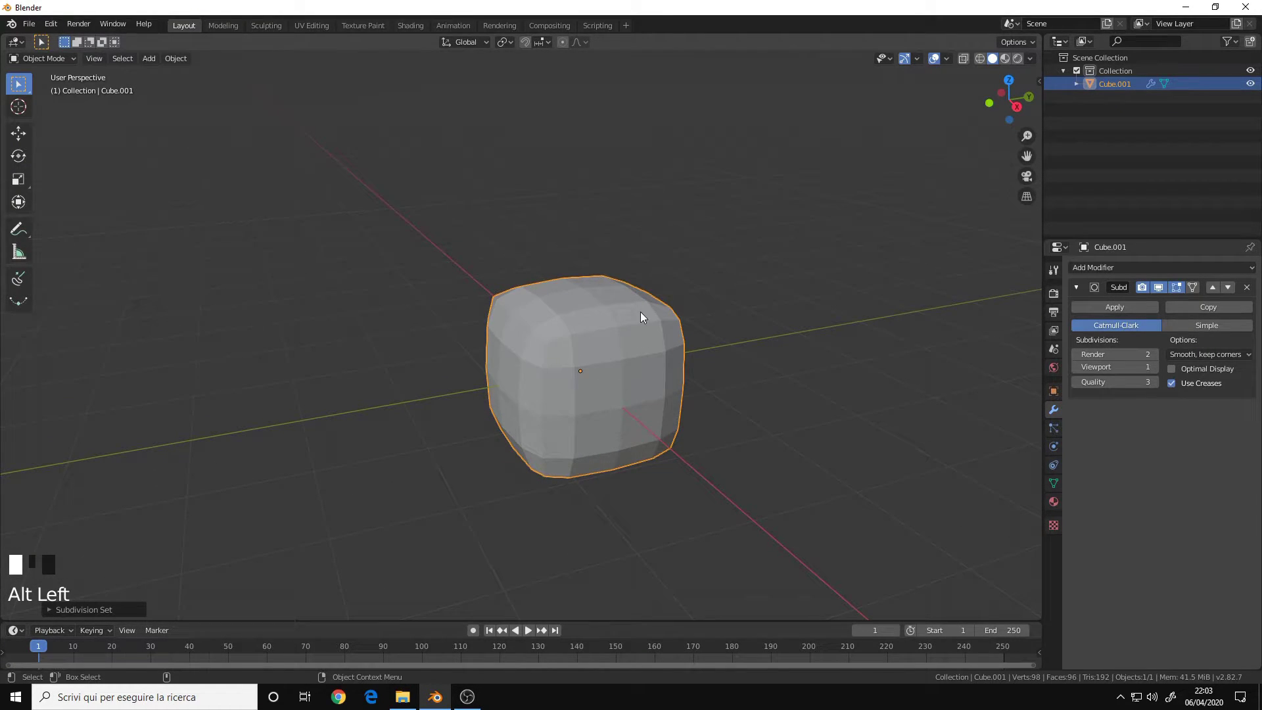
{"action": "mouse_move", "coordinate": [648, 315]}
{"action": "left_mouse_down", "text": "alt"}
{"action": "mouse_move", "coordinate": [581, 341]}
{"action": "mouse_move", "coordinate": [792, 305]}
{"action": "left_mouse_up", "text": "alt"}
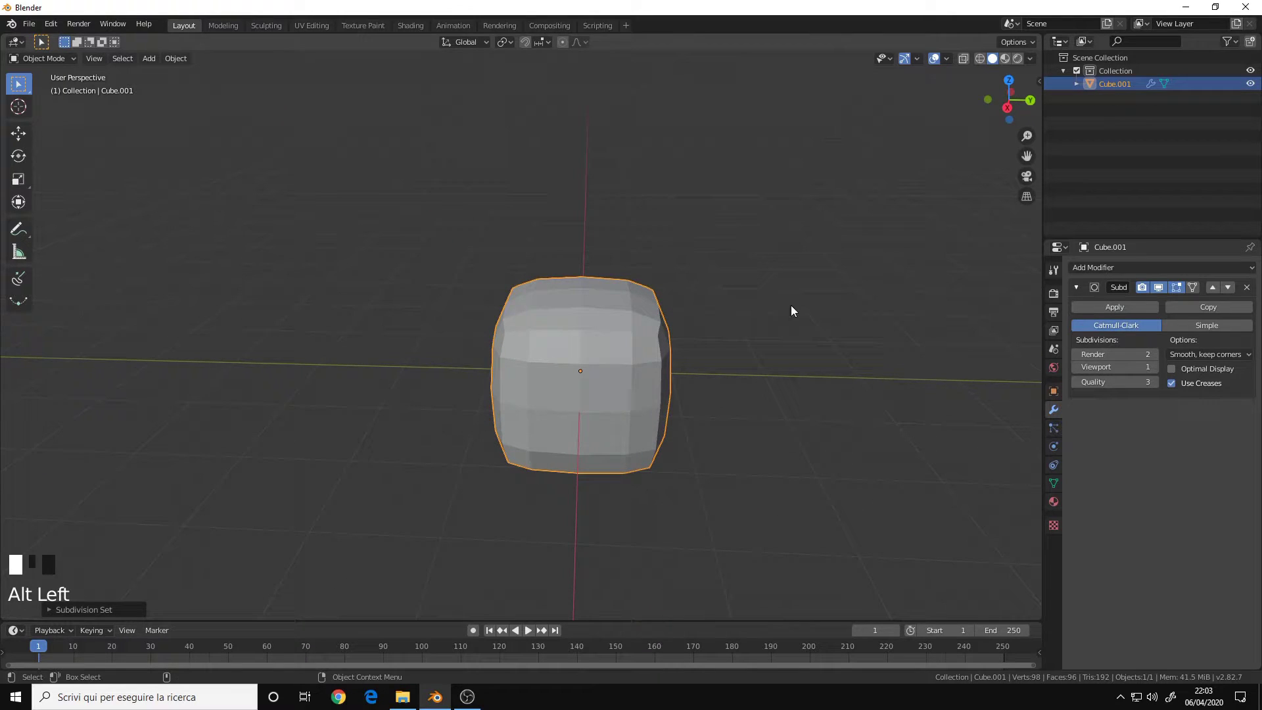
- Try viewport subdivision levels 2, 3 and 0, settling on level 3
{"action": "key", "text": "ctrl+2"}
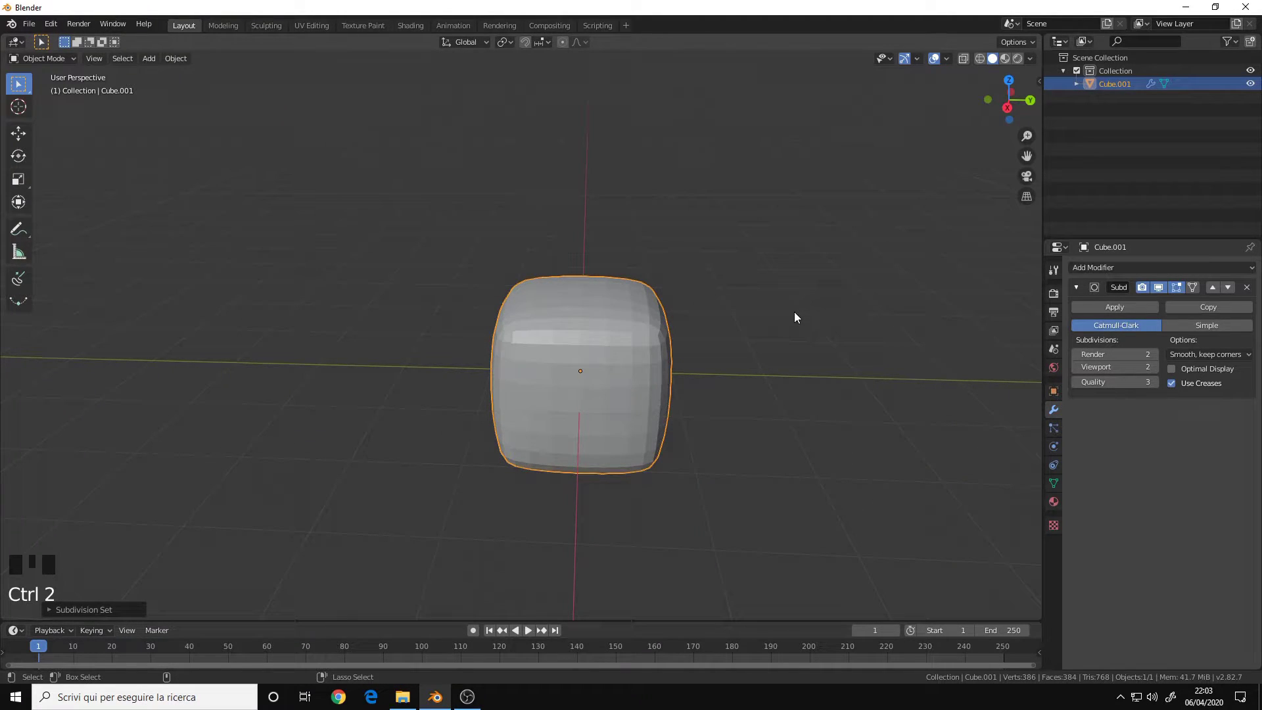
{"action": "key", "text": "ctrl+3"}
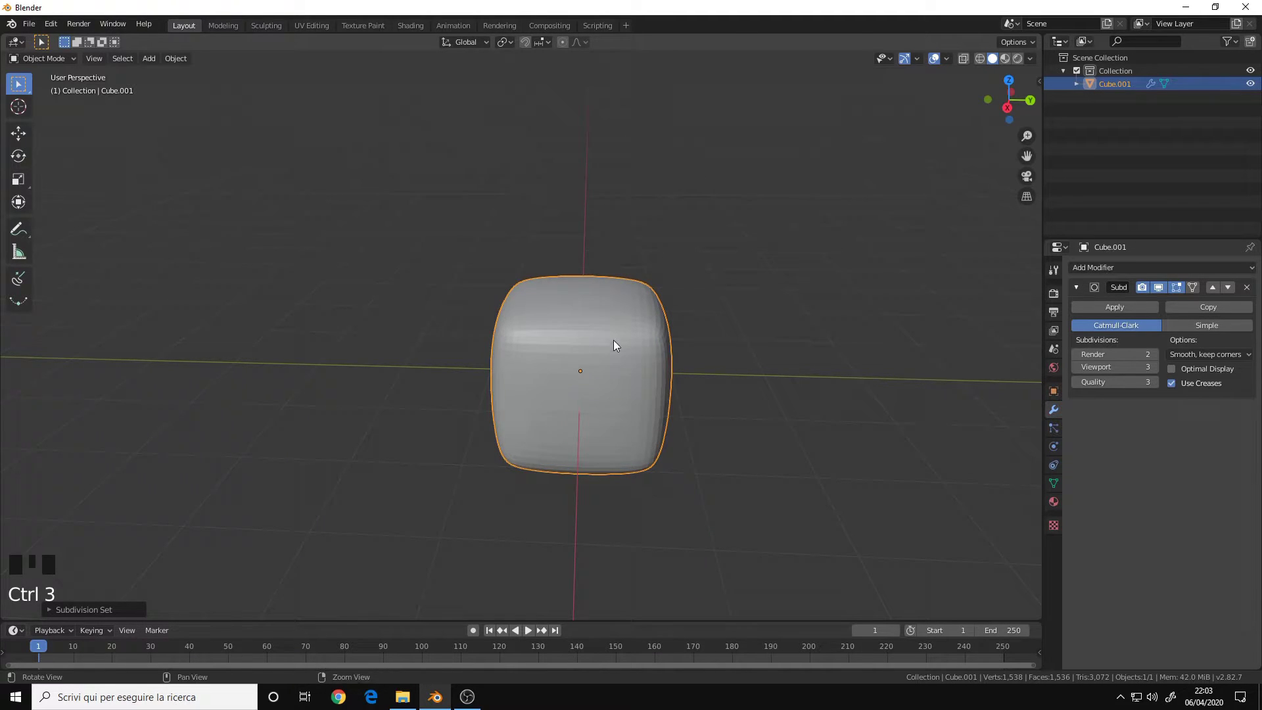
{"action": "left_click_drag", "start_coordinate": [613, 342], "coordinate": [687, 337], "text": "alt"}
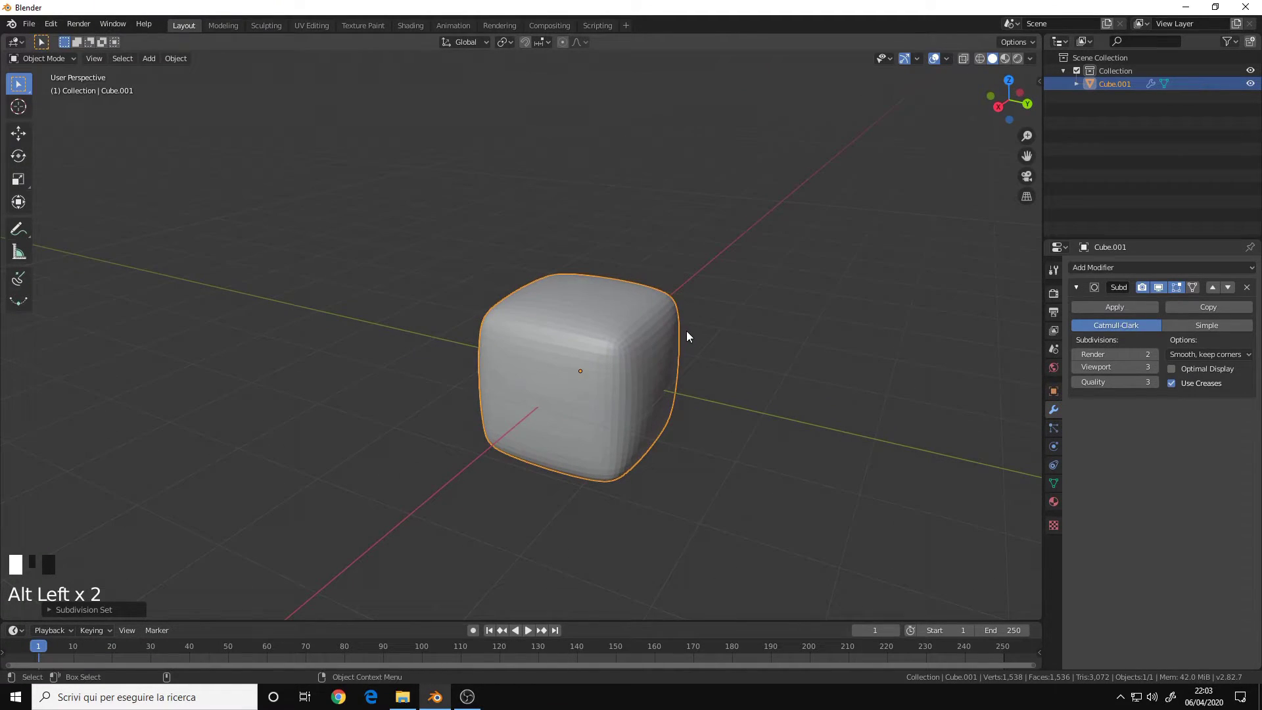
{"action": "key", "text": "ctrl+0"}
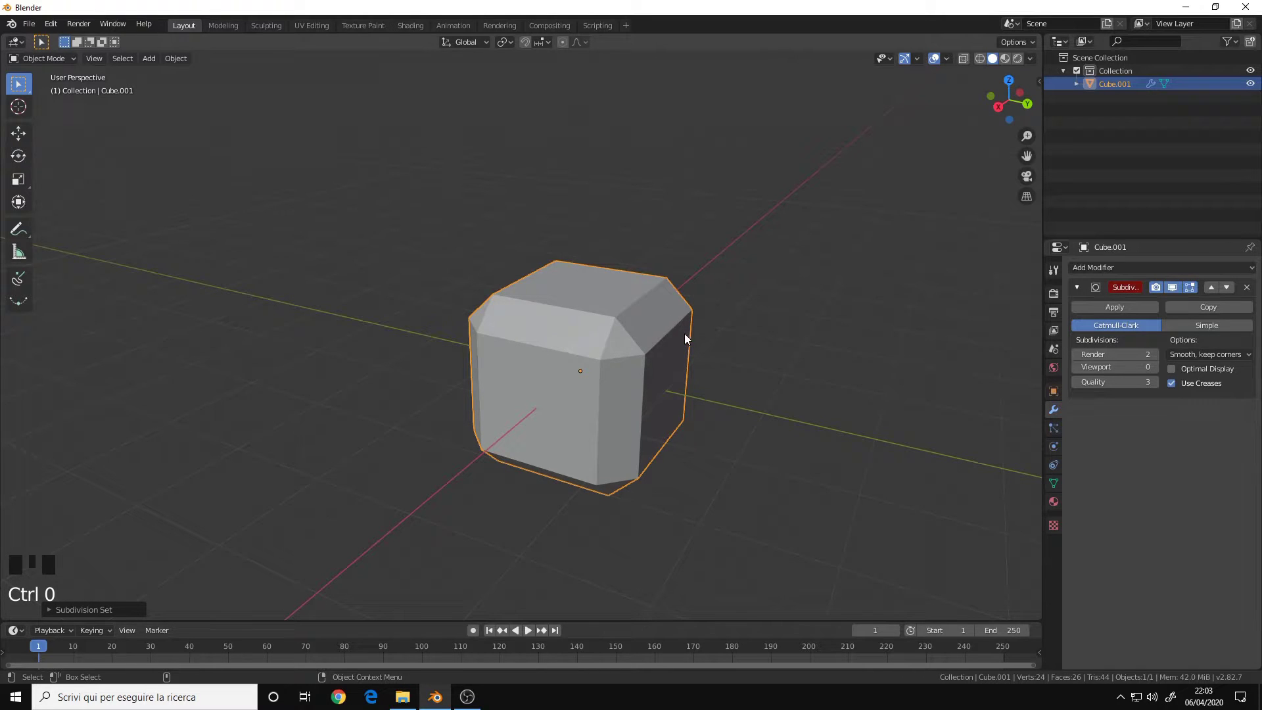
{"action": "left_click_drag", "start_coordinate": [611, 358], "coordinate": [688, 355], "text": "alt"}
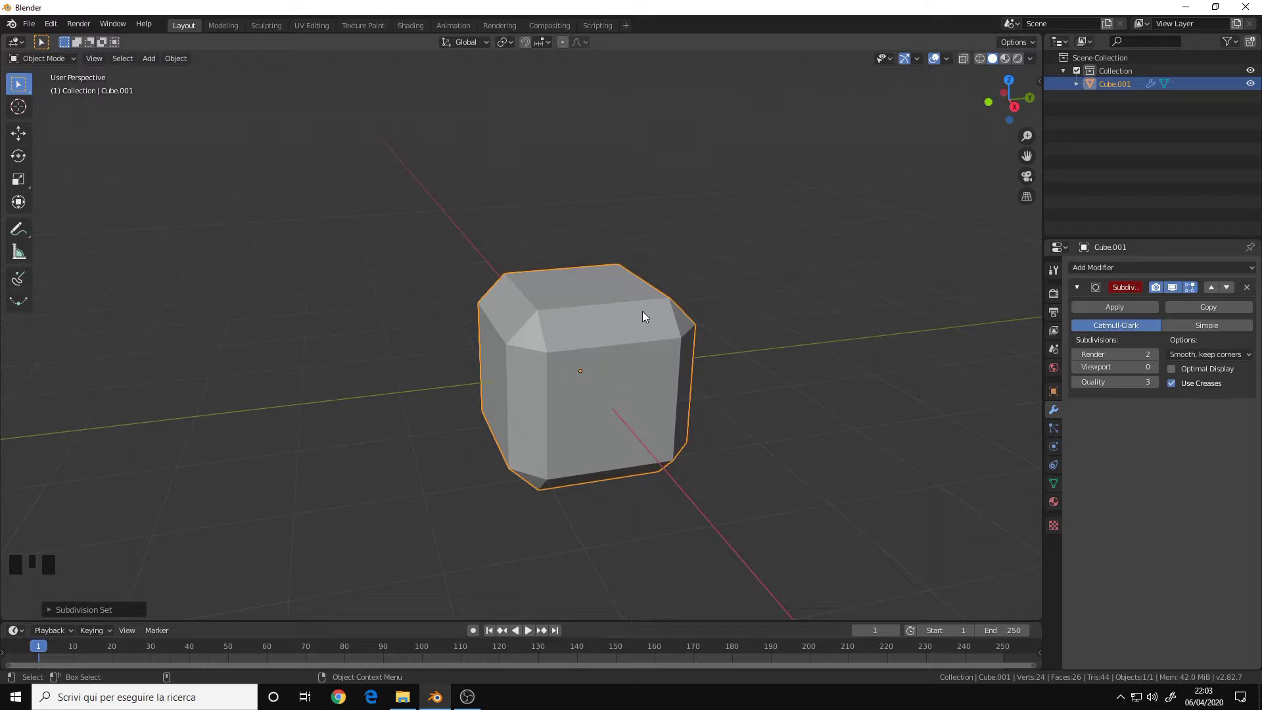
{"action": "left_click_drag", "start_coordinate": [587, 328], "coordinate": [598, 369], "text": "alt"}
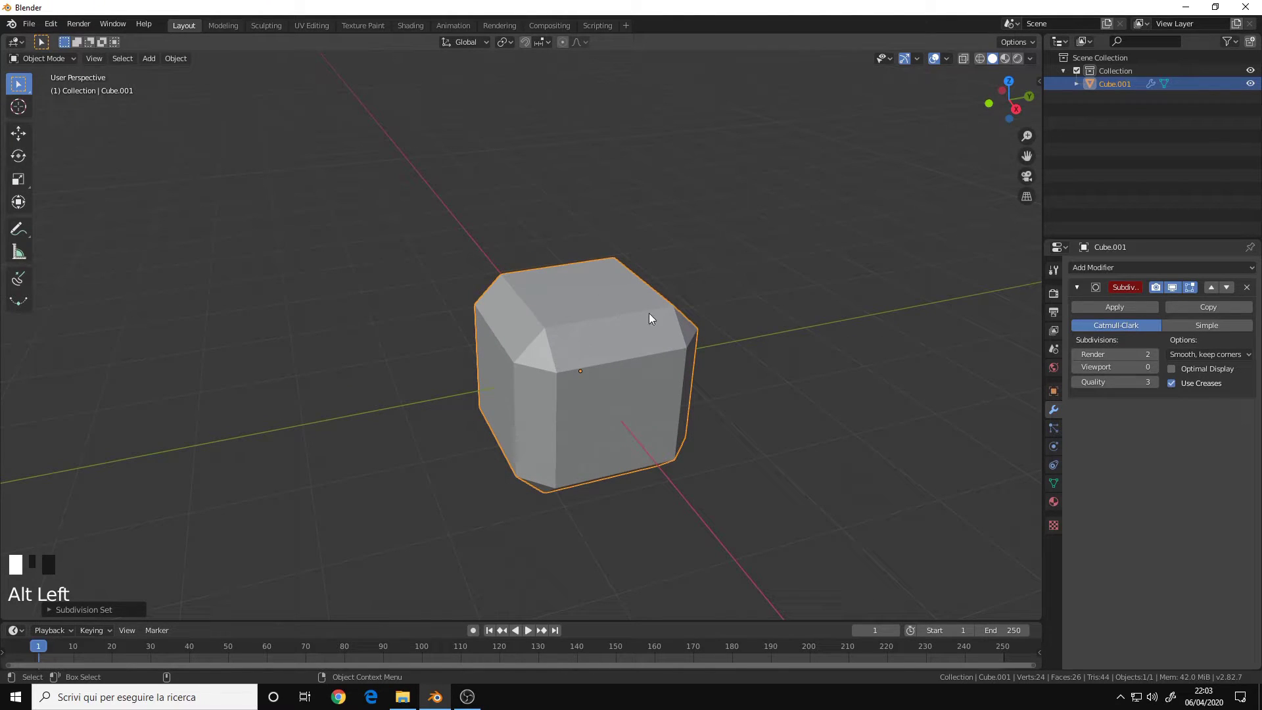
{"action": "key", "text": "ctrl+3"}
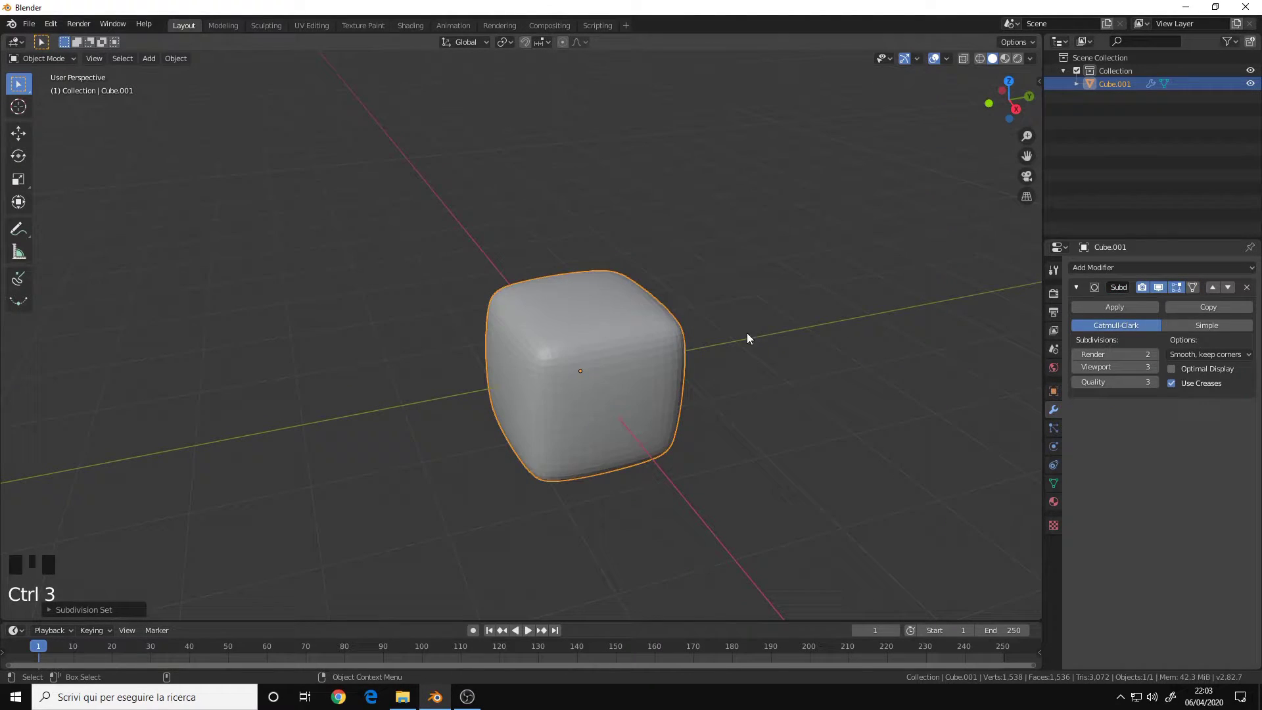
{"action": "left_click_drag", "start_coordinate": [749, 338], "coordinate": [636, 367], "text": "alt"}
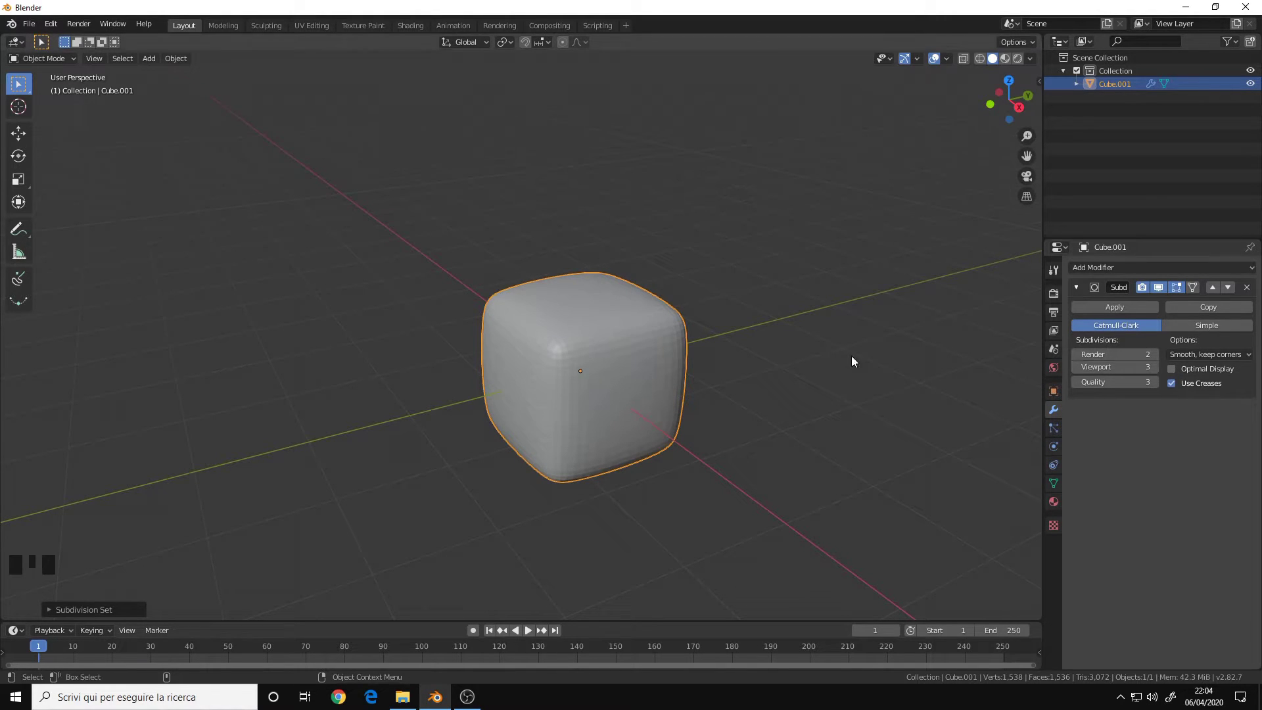
- Zoom in on the cube and briefly view its mesh cage in Edit Mode
{"action": "middle_click_drag", "start_coordinate": [851, 356], "coordinate": [603, 321], "text": "alt"}
{"action": "left_click_drag", "start_coordinate": [604, 322], "coordinate": [562, 320], "text": "alt"}
{"action": "middle_click_drag", "start_coordinate": [562, 321], "coordinate": [543, 353], "text": "alt"}
{"action": "left_click_drag", "start_coordinate": [544, 352], "coordinate": [635, 357], "text": "alt"}
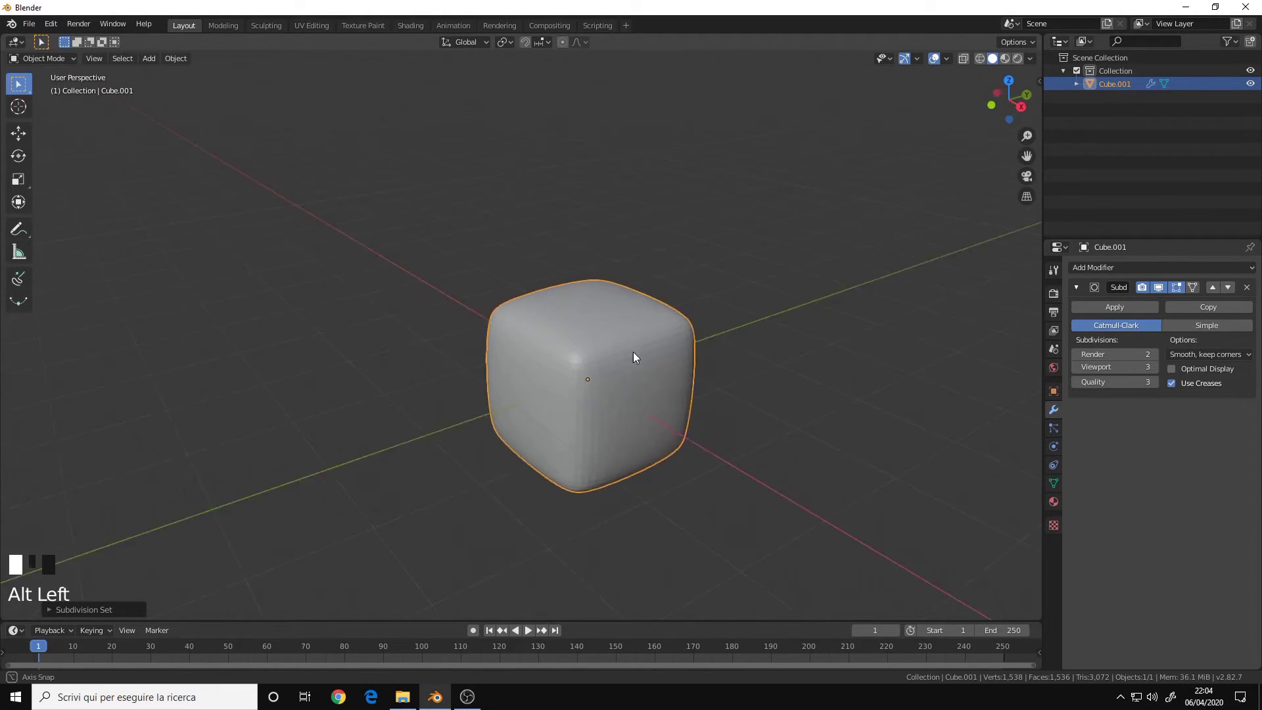
{"action": "middle_click_drag", "start_coordinate": [634, 359], "coordinate": [642, 346], "text": "alt"}
{"action": "right_click_drag", "start_coordinate": [642, 346], "coordinate": [715, 338], "text": "alt"}
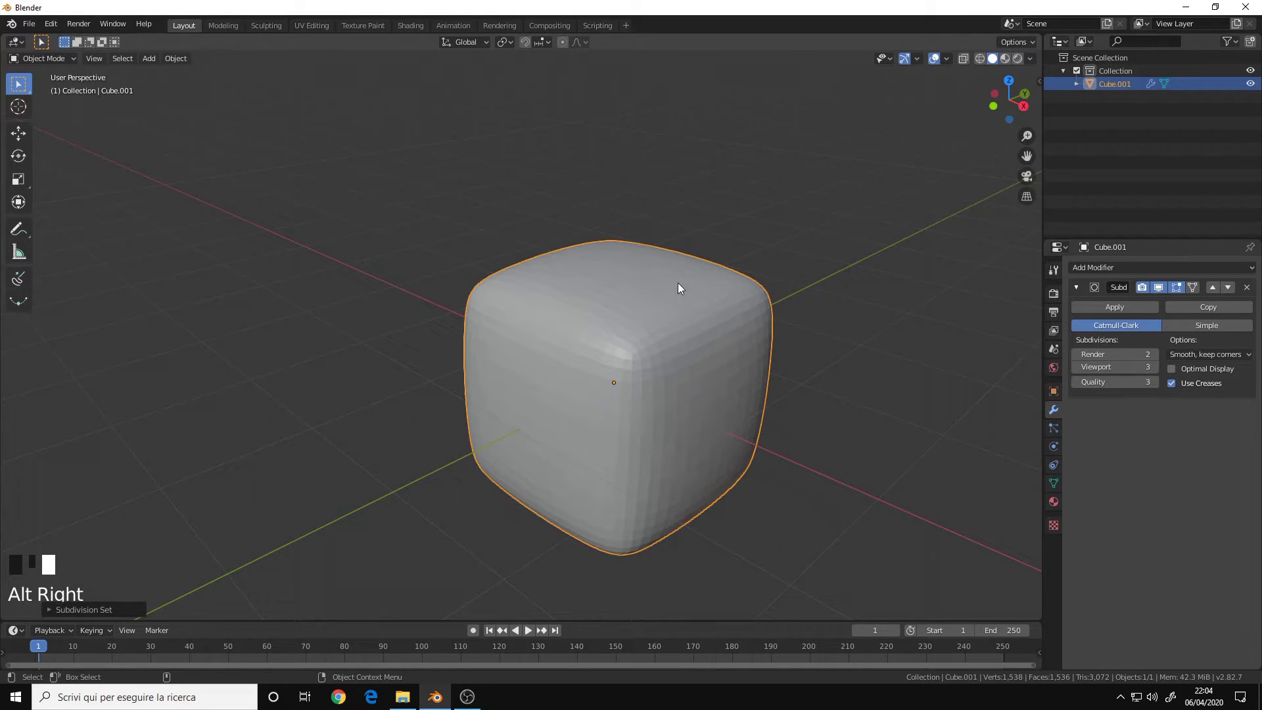
{"action": "key", "text": "Tab"}
{"action": "middle_click_drag", "start_coordinate": [656, 383], "coordinate": [592, 361], "text": "alt"}
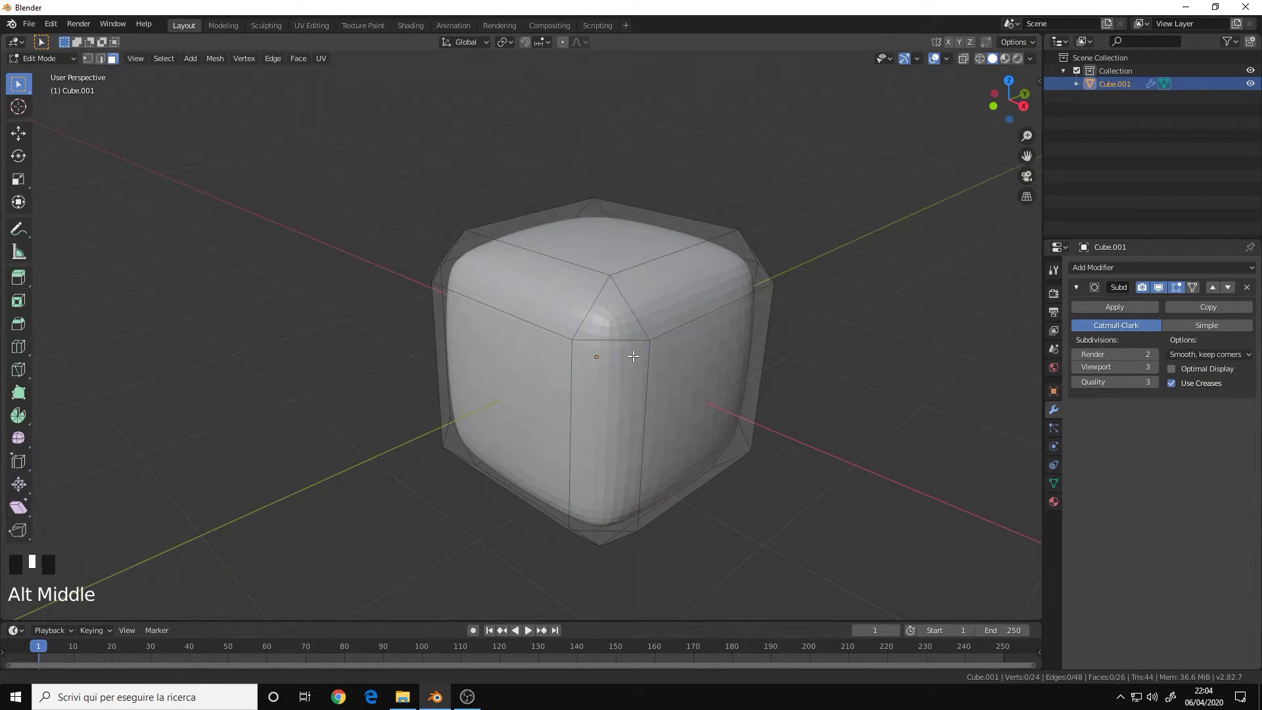
{"action": "left_click_drag", "start_coordinate": [591, 361], "coordinate": [562, 340], "text": "alt"}
{"action": "middle_click_drag", "start_coordinate": [562, 340], "coordinate": [558, 340], "text": "alt"}
{"action": "left_click_drag", "start_coordinate": [558, 340], "coordinate": [633, 358], "text": "alt"}
{"action": "key", "text": "Tab"}
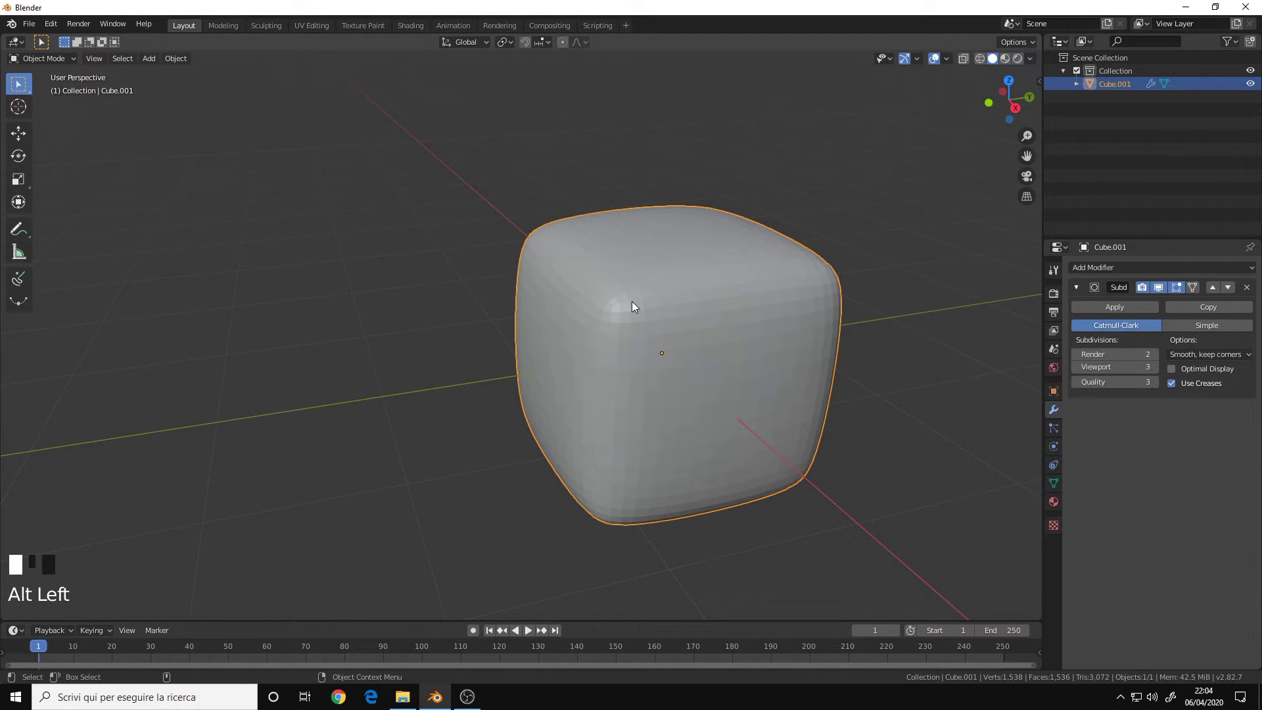
- In Edit Mode, add two edge loops, one near the left edge and one near the right
{"action": "key", "text": "Tab"}
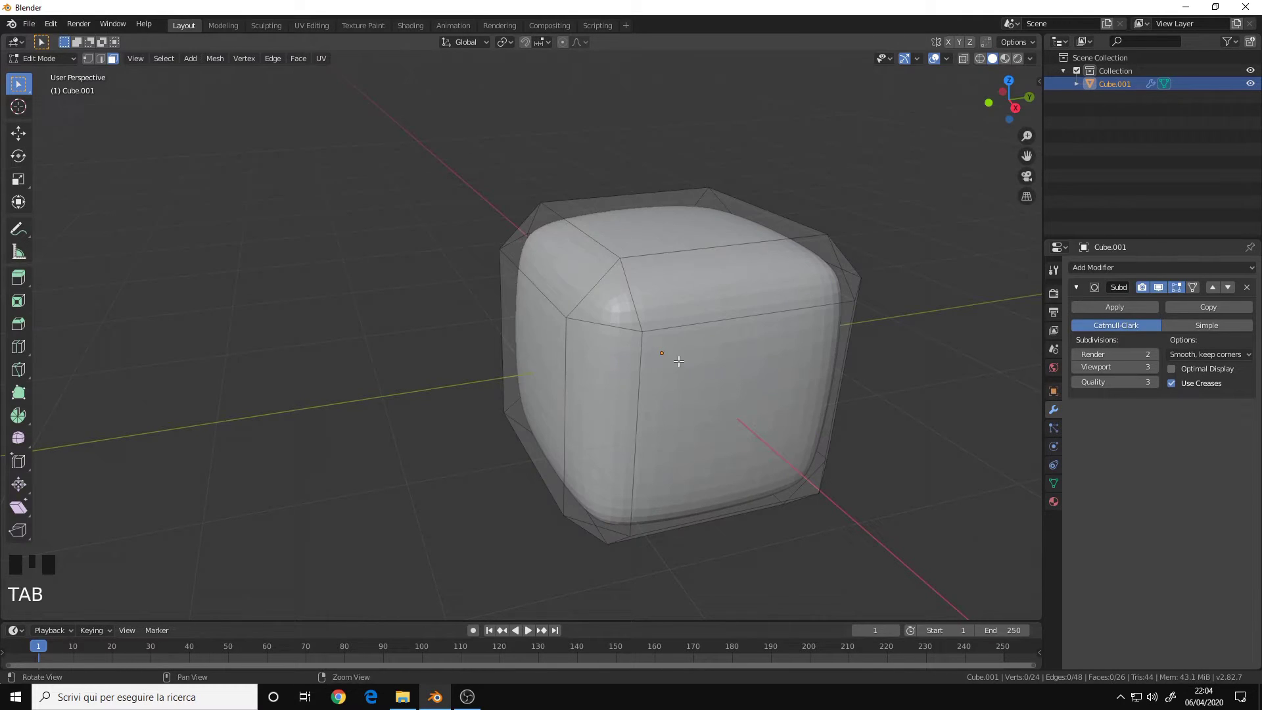
{"action": "left_click_drag", "start_coordinate": [667, 355], "coordinate": [611, 340], "text": "alt"}
{"action": "middle_click_drag", "start_coordinate": [612, 341], "coordinate": [596, 335], "text": "alt"}
{"action": "left_click_drag", "start_coordinate": [596, 335], "coordinate": [592, 314], "text": "alt"}
{"action": "middle_click_drag", "start_coordinate": [592, 314], "coordinate": [588, 292], "text": "alt"}
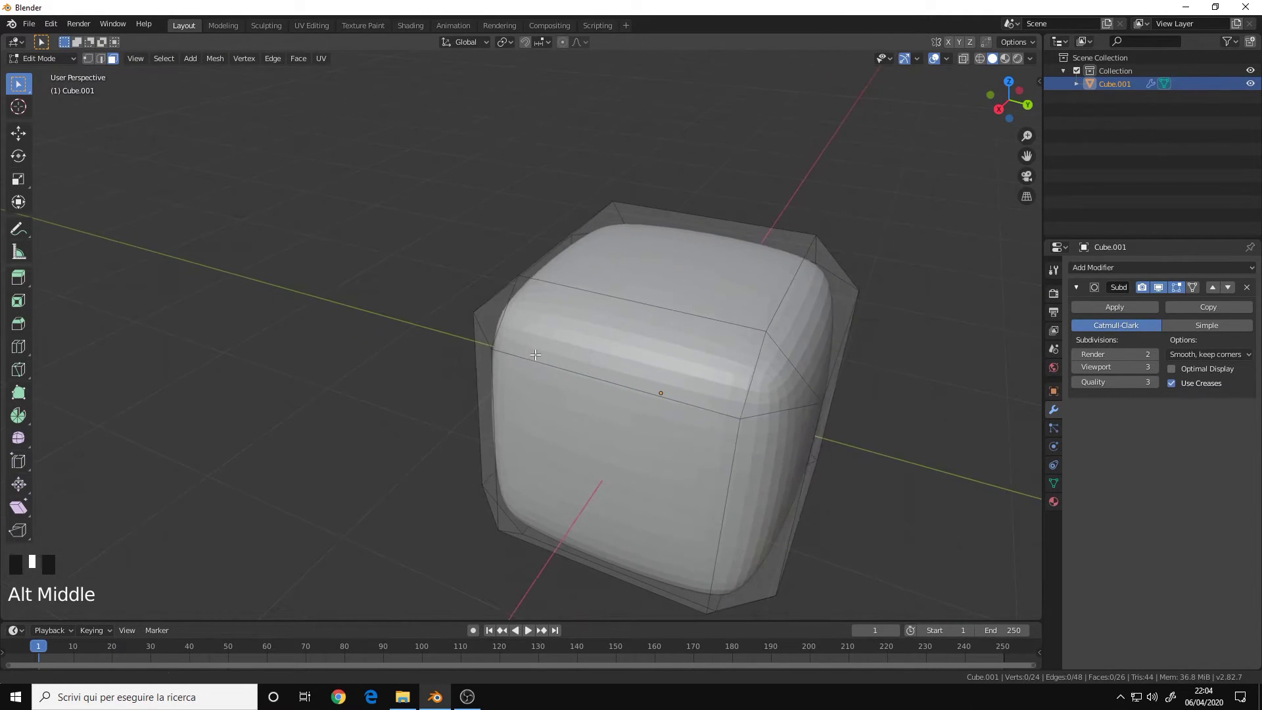
{"action": "right_click_drag", "start_coordinate": [587, 292], "coordinate": [585, 268], "text": "alt"}
{"action": "key", "text": "ctrl+r"}
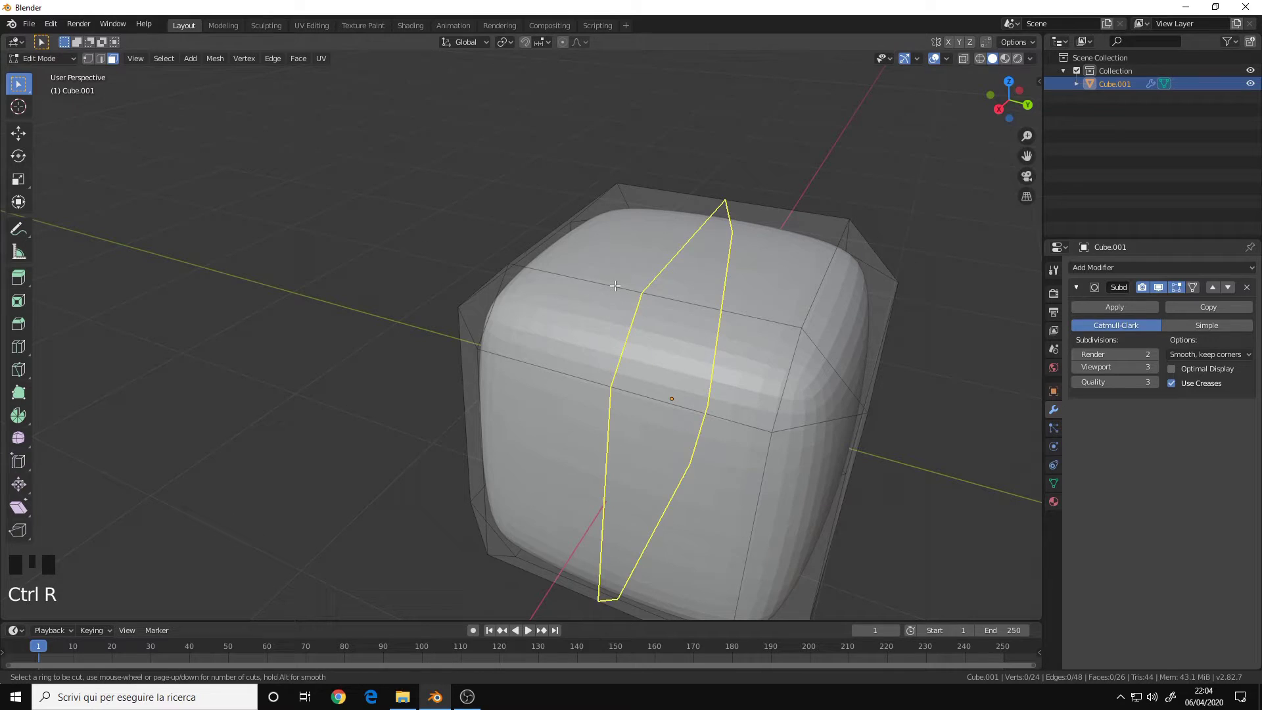
{"action": "left_click", "coordinate": [613, 286]}
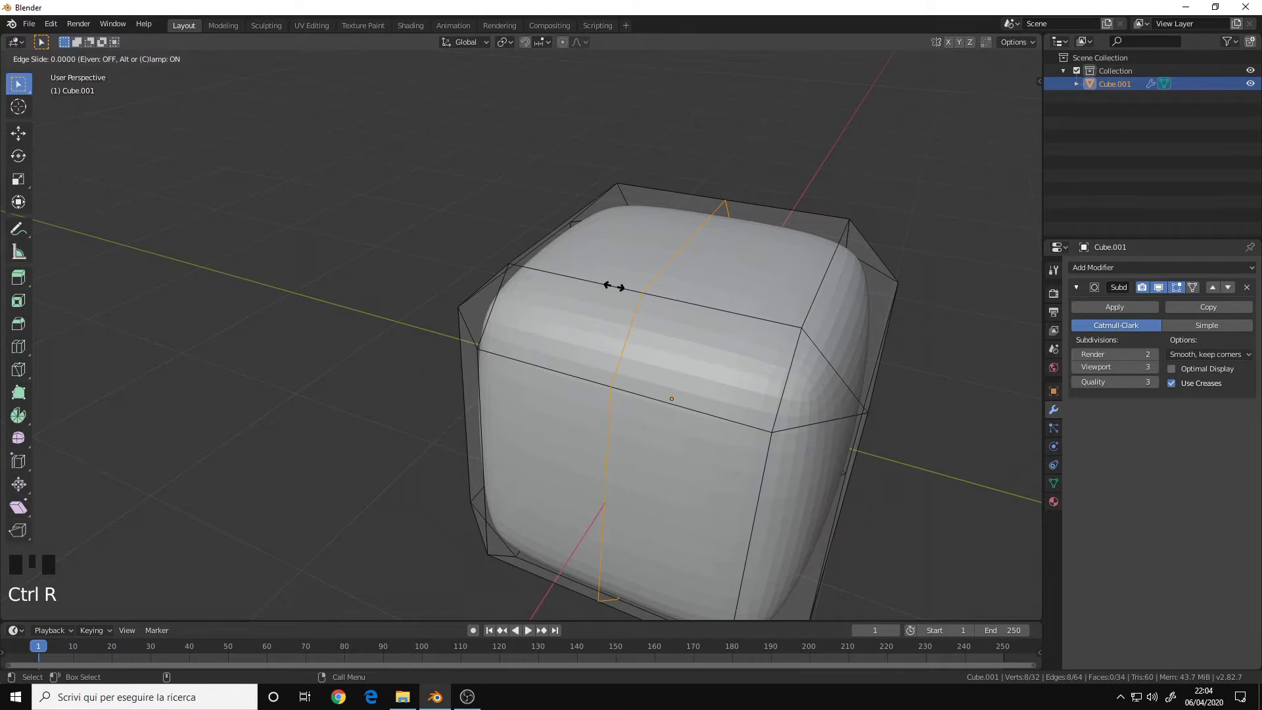
{"action": "left_click", "coordinate": [489, 256]}
{"action": "key", "text": "ctrl+r"}
{"action": "left_click", "coordinate": [712, 308]}
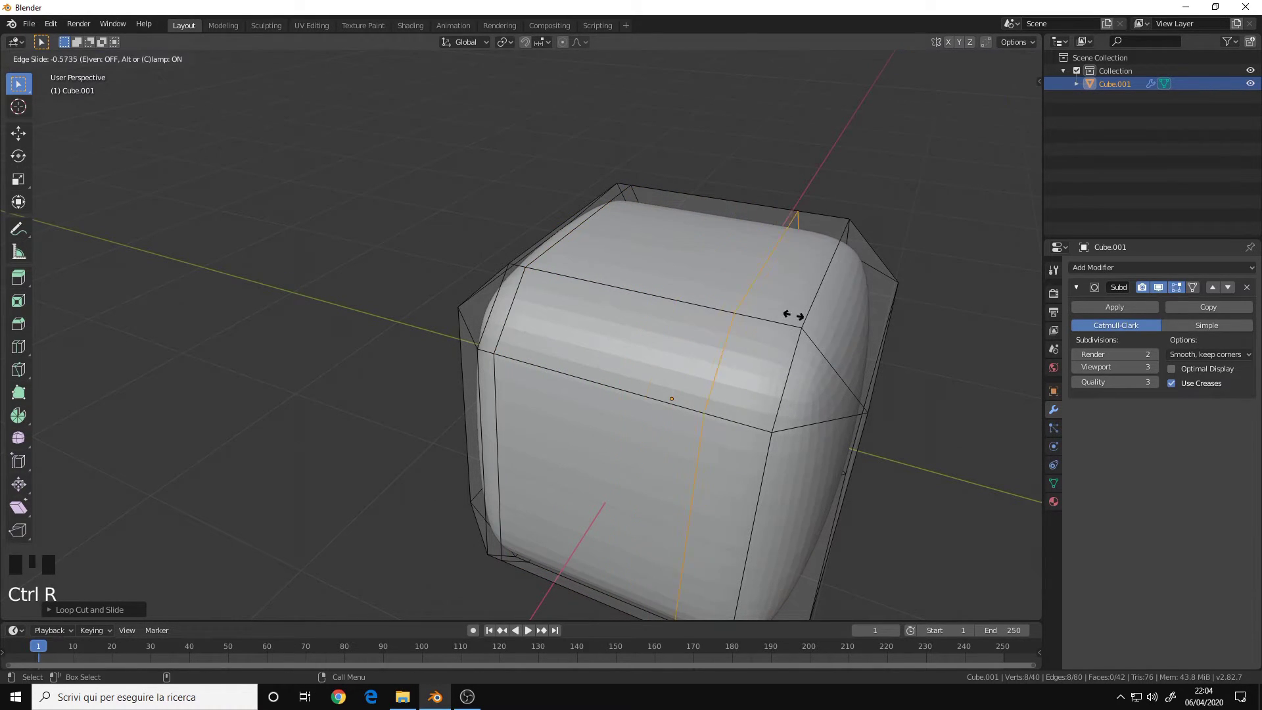
{"action": "left_click", "coordinate": [676, 309]}
- Try extruding the top face in face select mode, then cancel, undo and deselect it
{"action": "key", "text": "3"}
{"action": "left_click", "coordinate": [676, 242]}
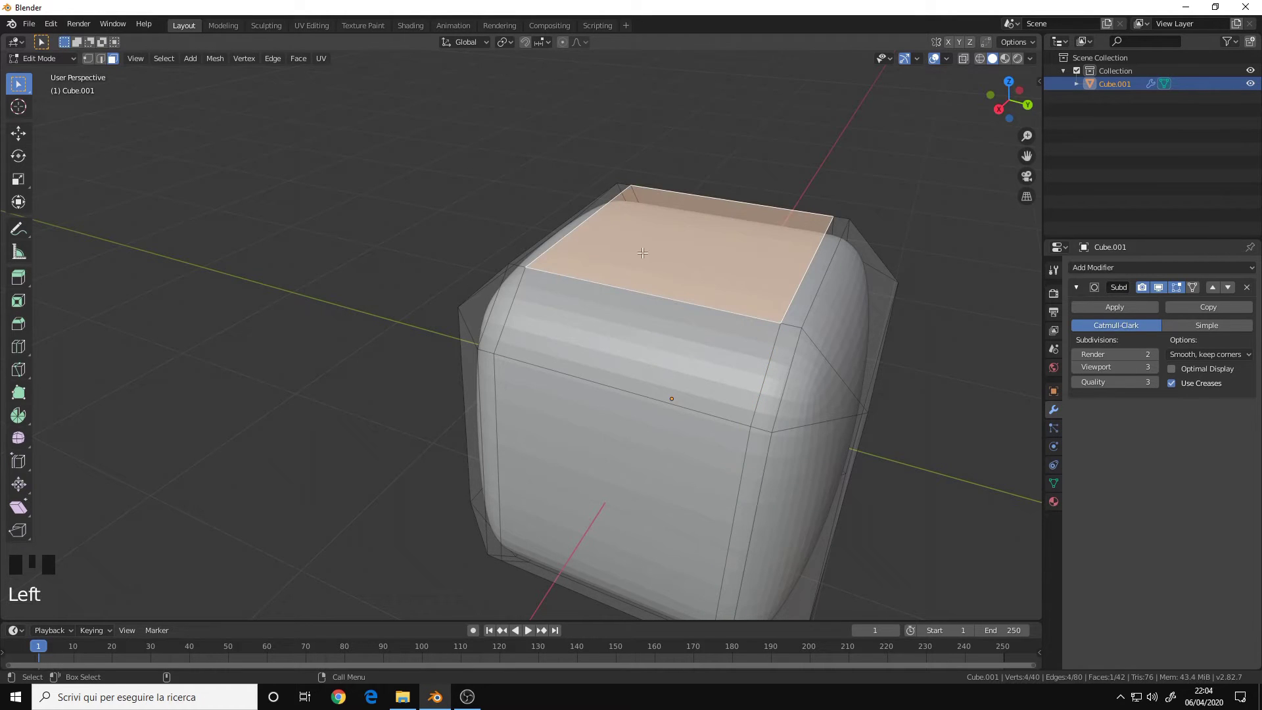
{"action": "left_click_drag", "start_coordinate": [676, 241], "coordinate": [686, 197], "text": "alt"}
{"action": "key", "text": "e"}
{"action": "right_click", "coordinate": [686, 82]}
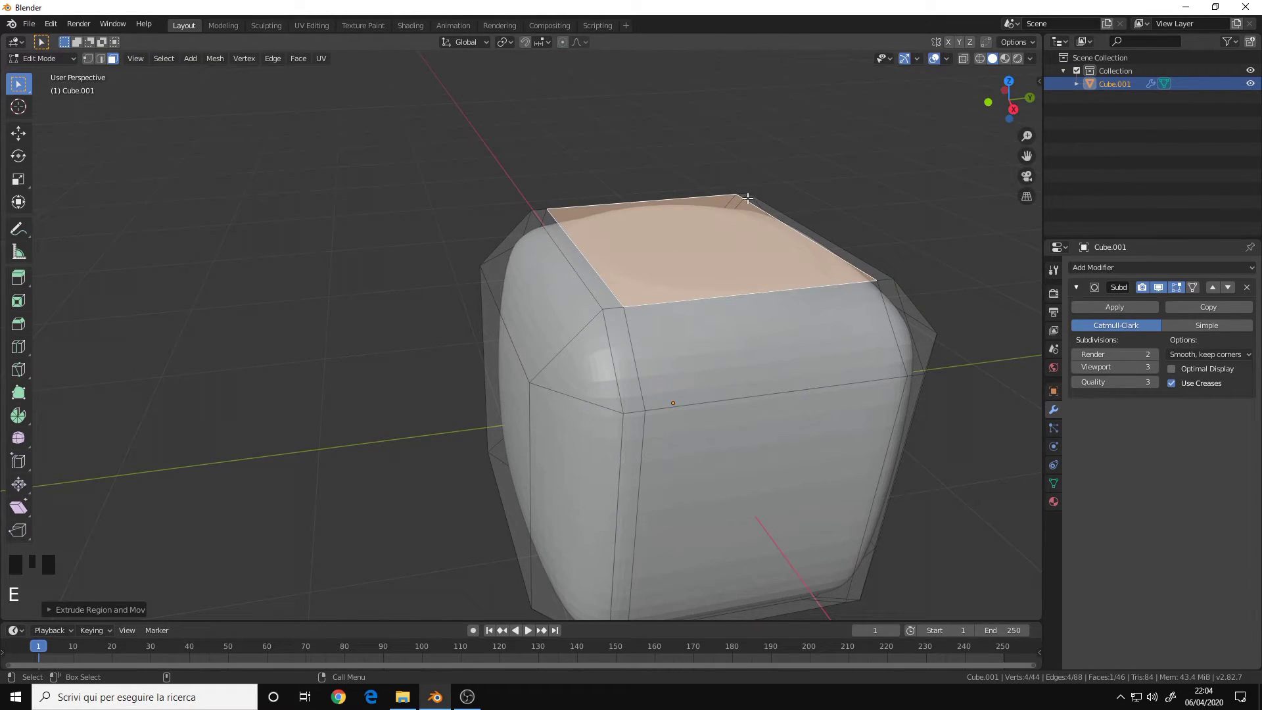
{"action": "key", "text": "ctrl+z"}
{"action": "left_click_drag", "start_coordinate": [756, 245], "coordinate": [554, 298], "text": "alt"}
{"action": "left_click", "coordinate": [691, 256]}
{"action": "middle_click", "coordinate": [723, 340], "text": "alt"}
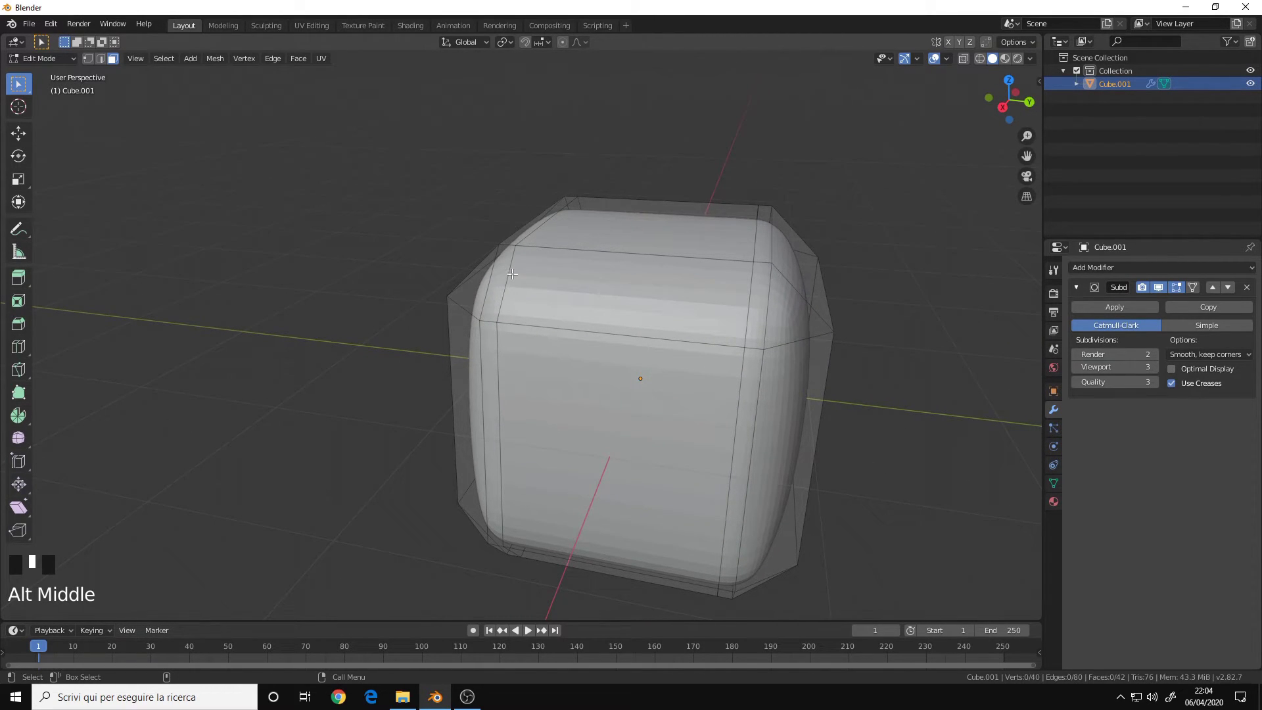
{"action": "left_click_drag", "start_coordinate": [487, 517], "coordinate": [410, 330], "text": "alt"}
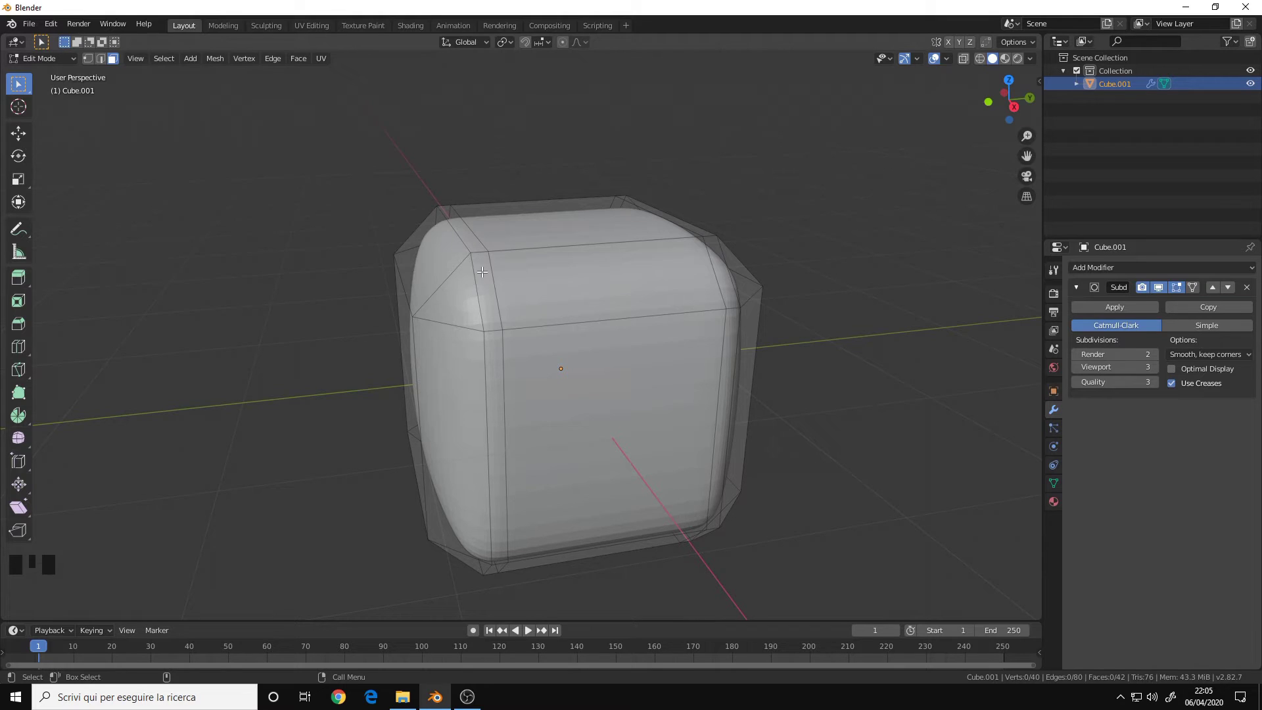
- Exit Edit Mode and switch viewport subdivision to level 0, then back to 3
{"action": "left_click_drag", "start_coordinate": [434, 501], "coordinate": [531, 252], "text": "alt"}
{"action": "key", "text": "Tab"}
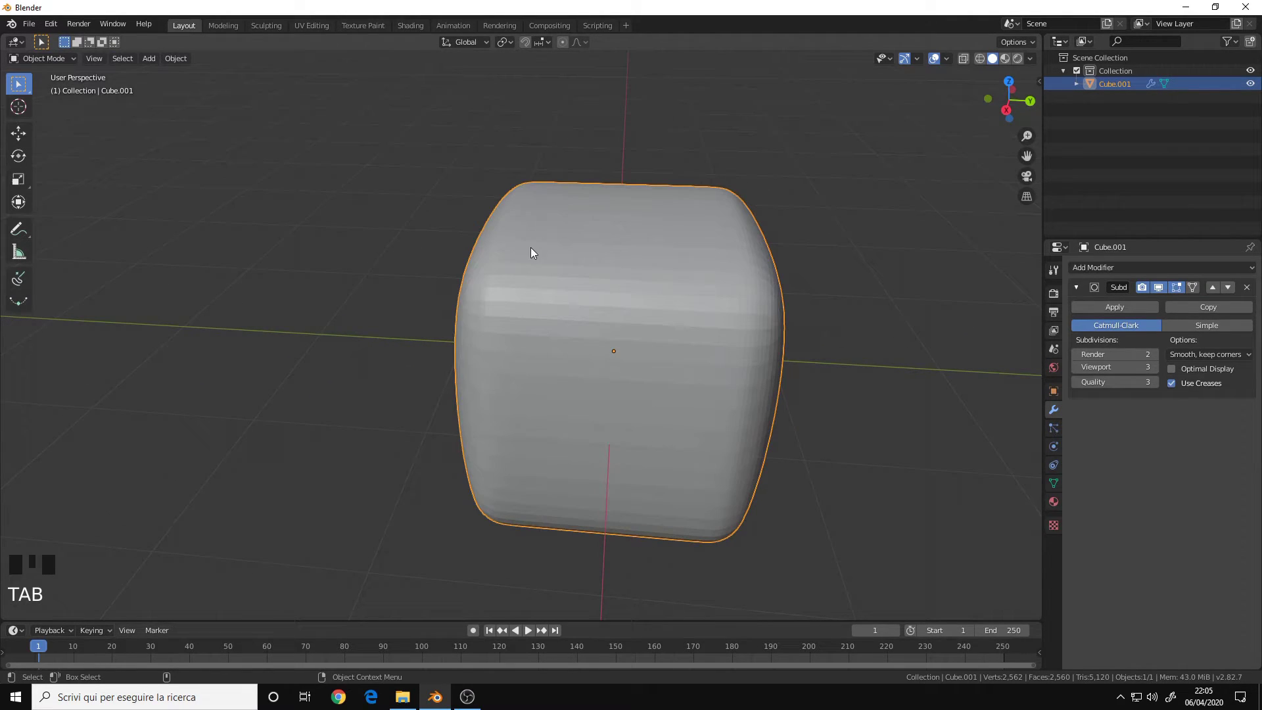
{"action": "key", "text": "ctrl+0"}
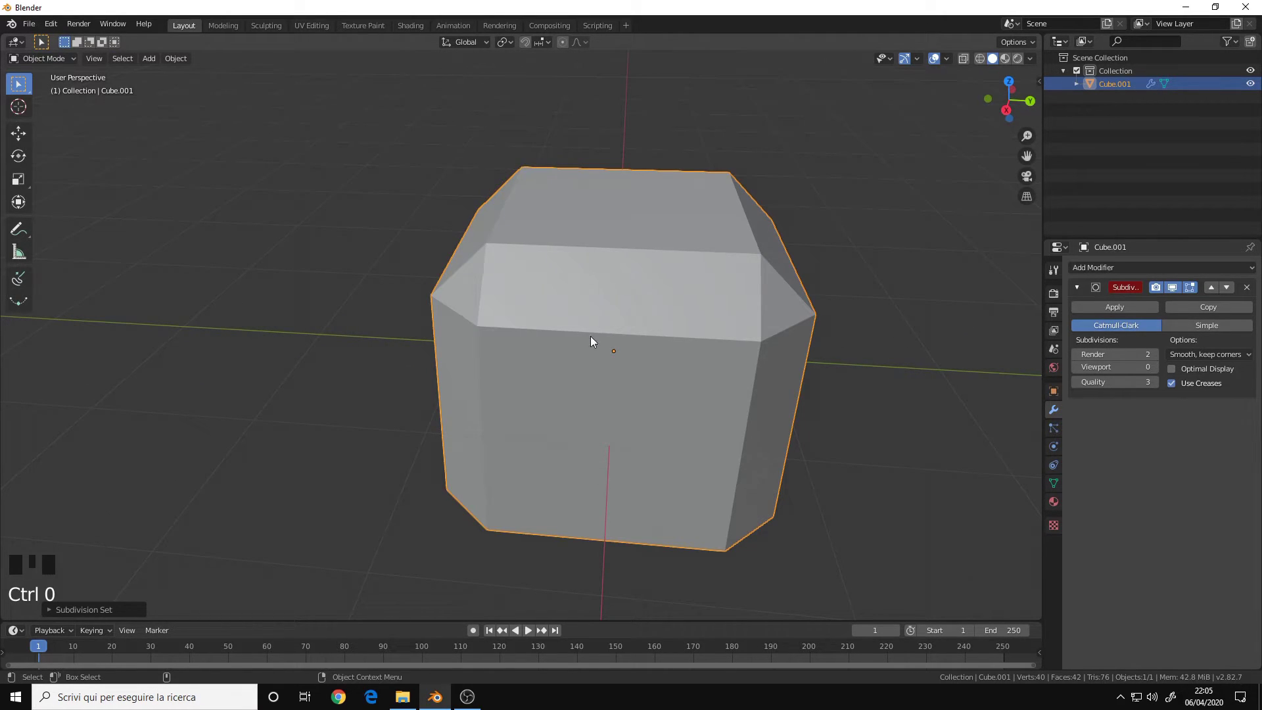
{"action": "key", "text": "ctrl+3"}
- Re-enter Edit Mode on the cube and orbit to view its top
{"action": "key", "text": "Tab"}
{"action": "mouse_move", "coordinate": [605, 332]}
{"action": "left_mouse_down", "text": "alt"}
{"action": "mouse_move", "coordinate": [529, 298]}
{"action": "mouse_move", "coordinate": [635, 360]}
{"action": "left_mouse_up", "text": "alt"}
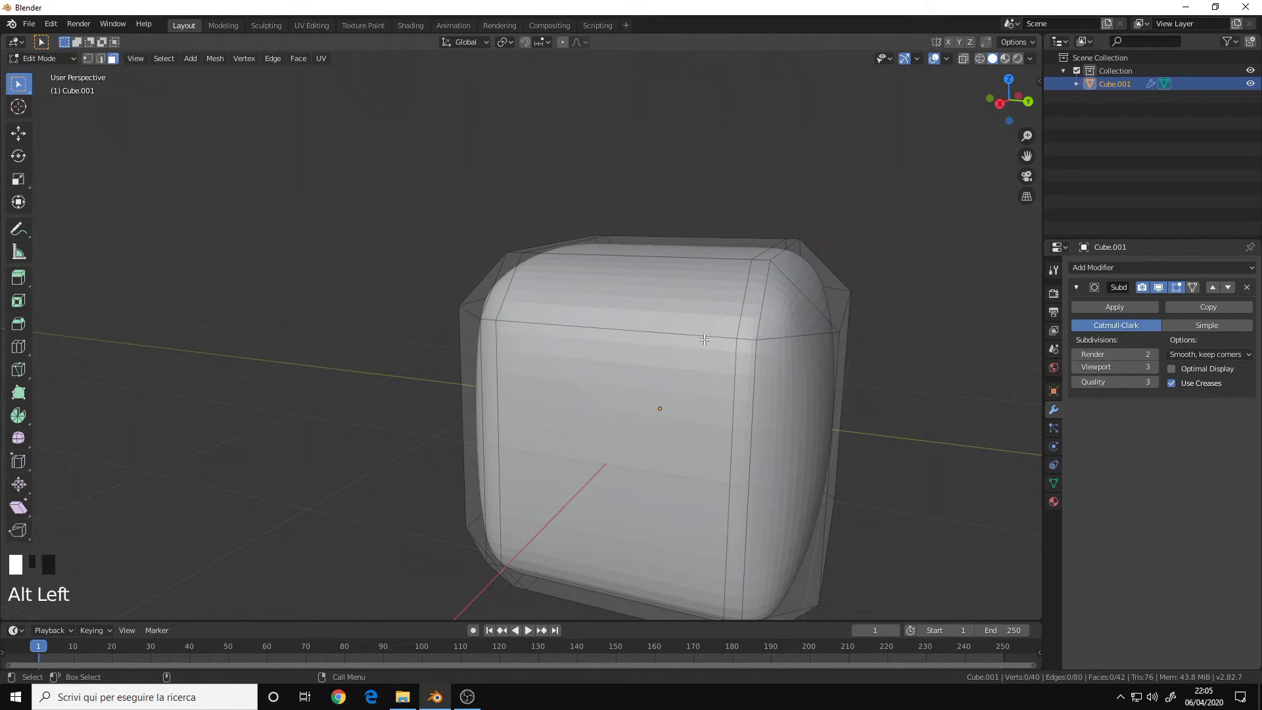
{"action": "left_click_drag", "start_coordinate": [704, 339], "coordinate": [596, 333], "text": "alt"}
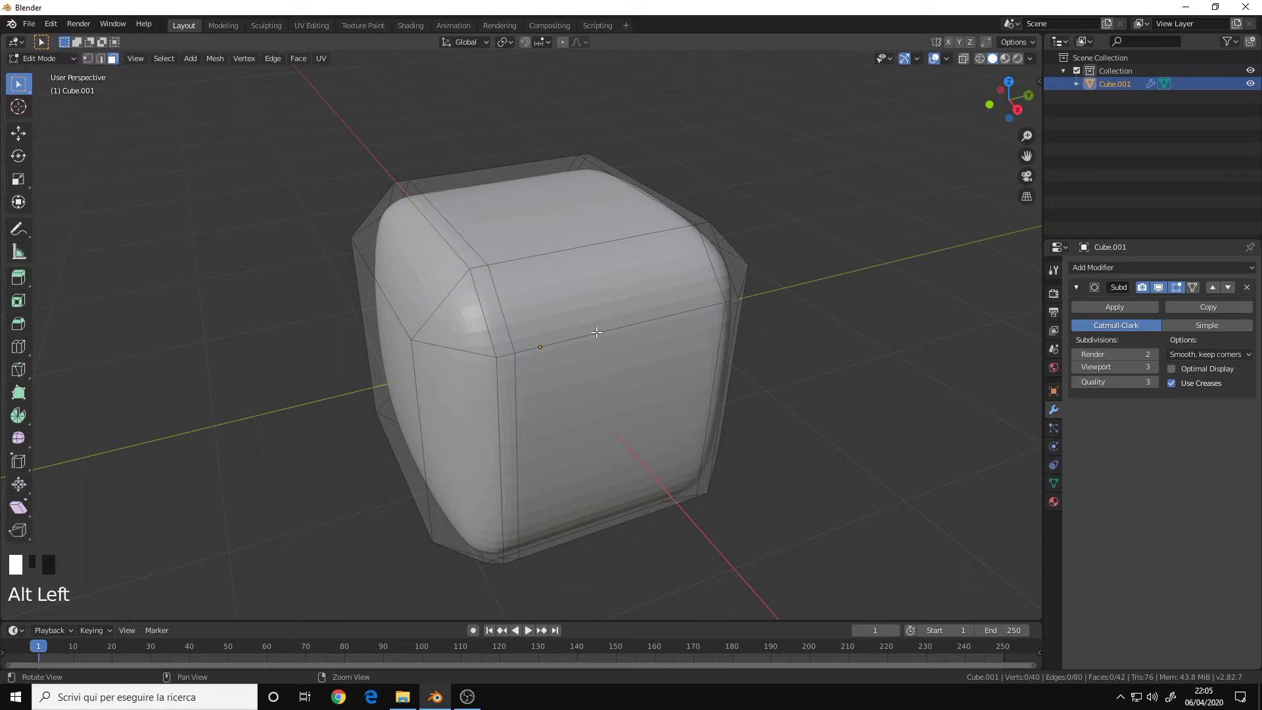
{"action": "middle_click", "coordinate": [539, 277], "text": "alt"}
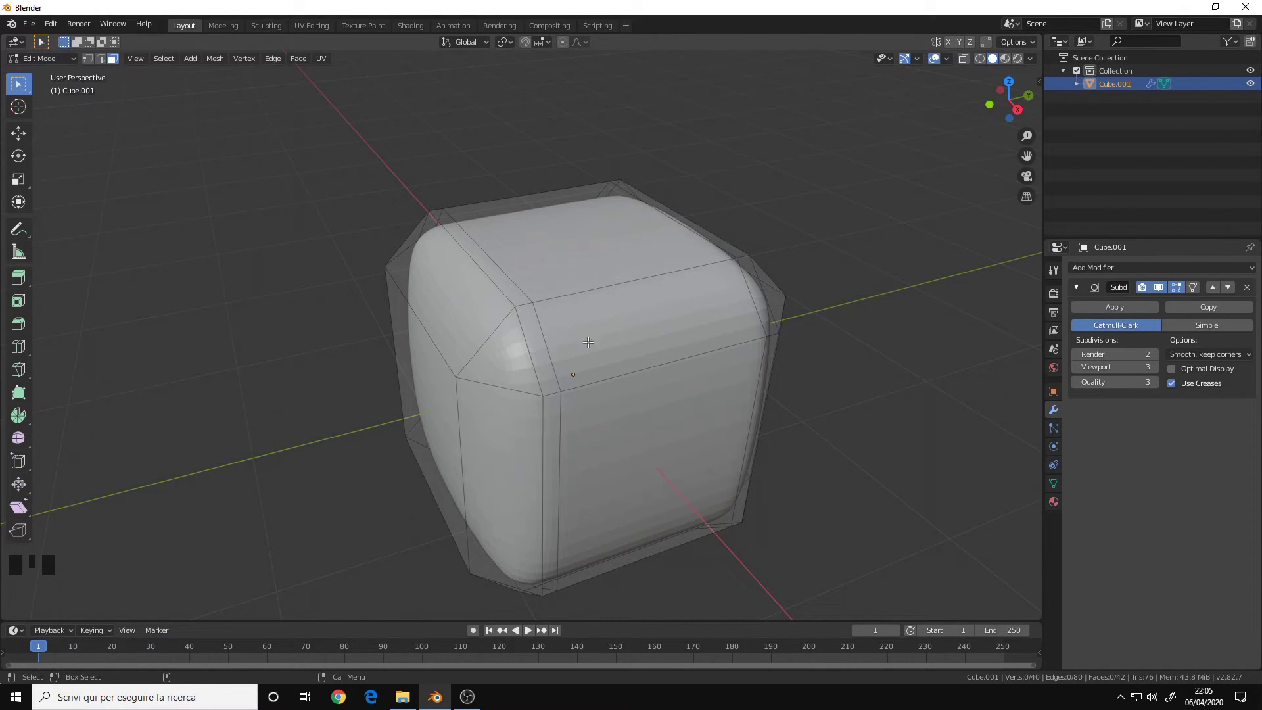
- Enable the Subdivision modifier's On Cage toggle, inspect the cube, and return to Object Mode
{"action": "left_click", "coordinate": [1195, 288]}
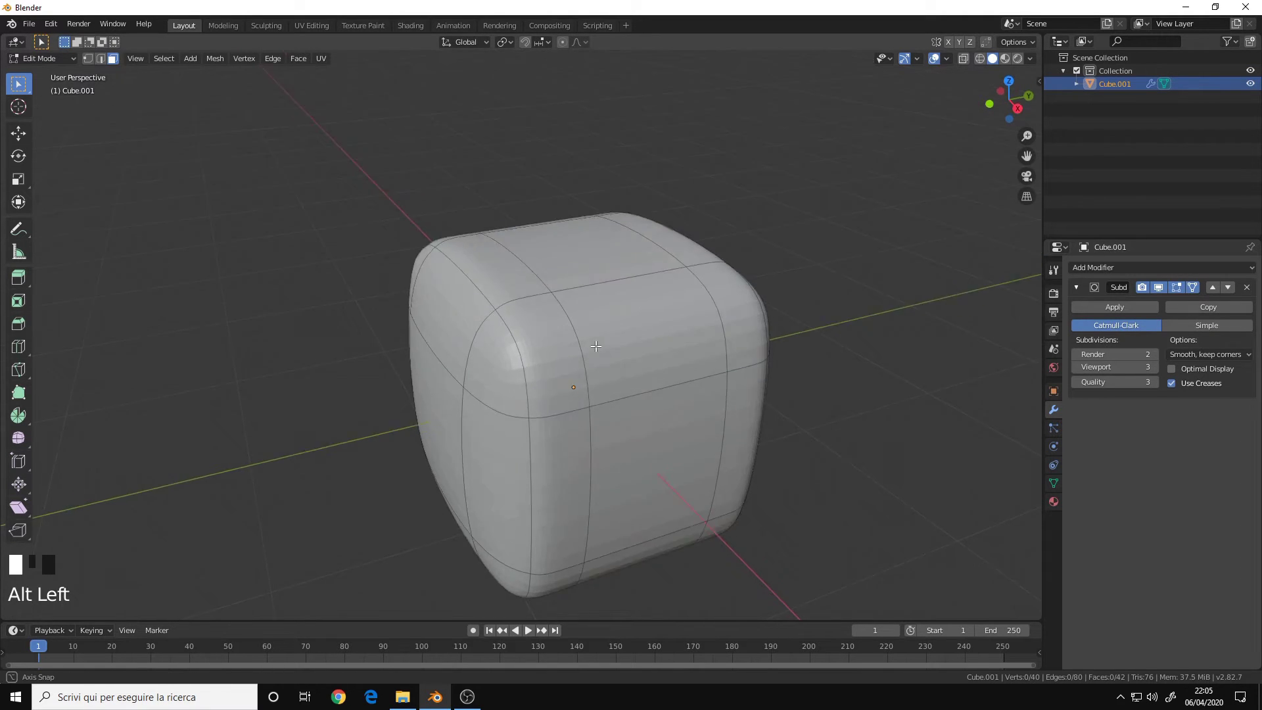
{"action": "left_click_drag", "start_coordinate": [445, 326], "coordinate": [602, 267], "text": "alt"}
{"action": "middle_click_drag", "start_coordinate": [795, 399], "coordinate": [660, 220], "text": "alt"}
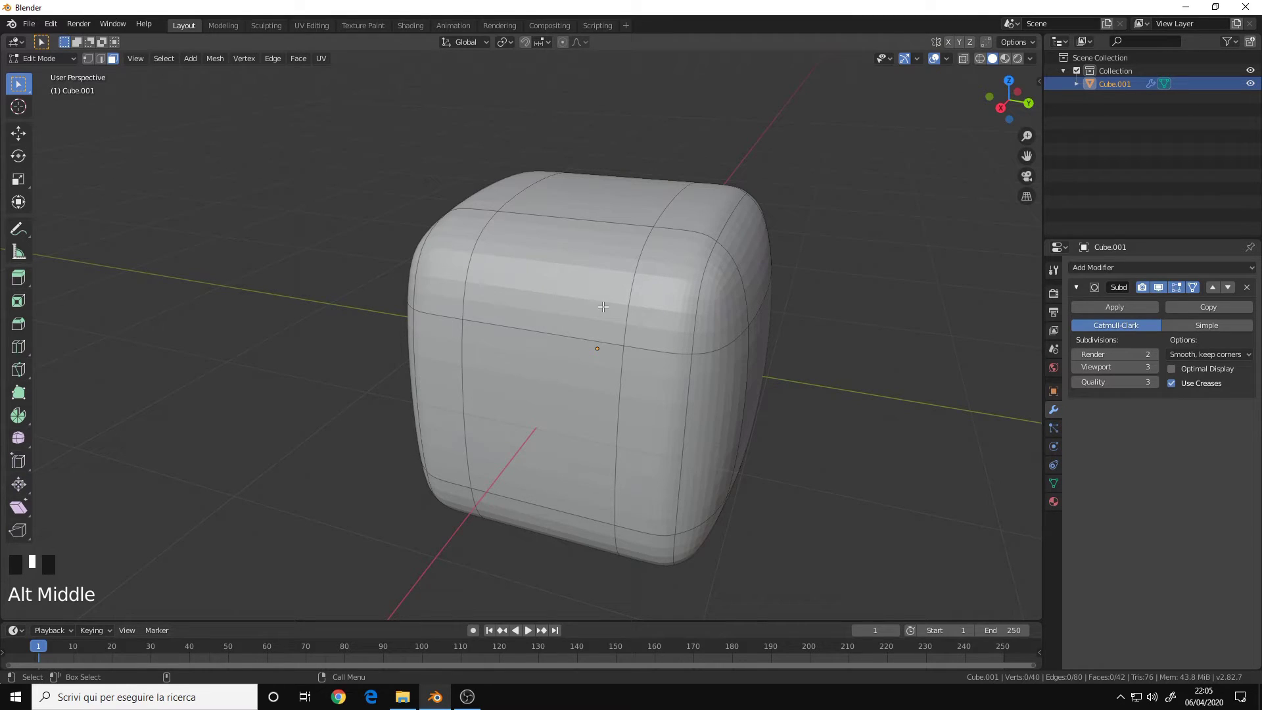
{"action": "key", "text": "Tab"}
{"action": "middle_click_drag", "start_coordinate": [606, 297], "coordinate": [653, 375], "text": "alt"}
{"action": "right_click_drag", "start_coordinate": [654, 375], "coordinate": [597, 378], "text": "alt"}
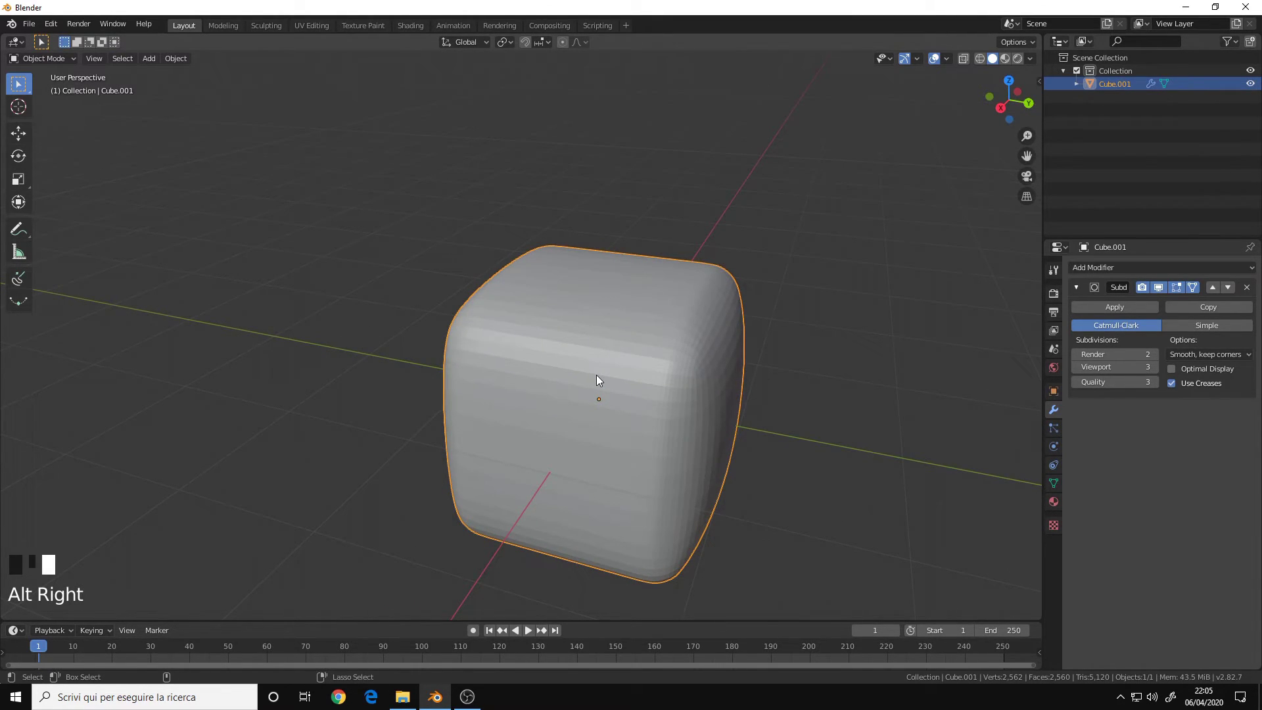
{"action": "key", "text": "ctrl+1"}
{"action": "key", "text": "ctrl+2"}
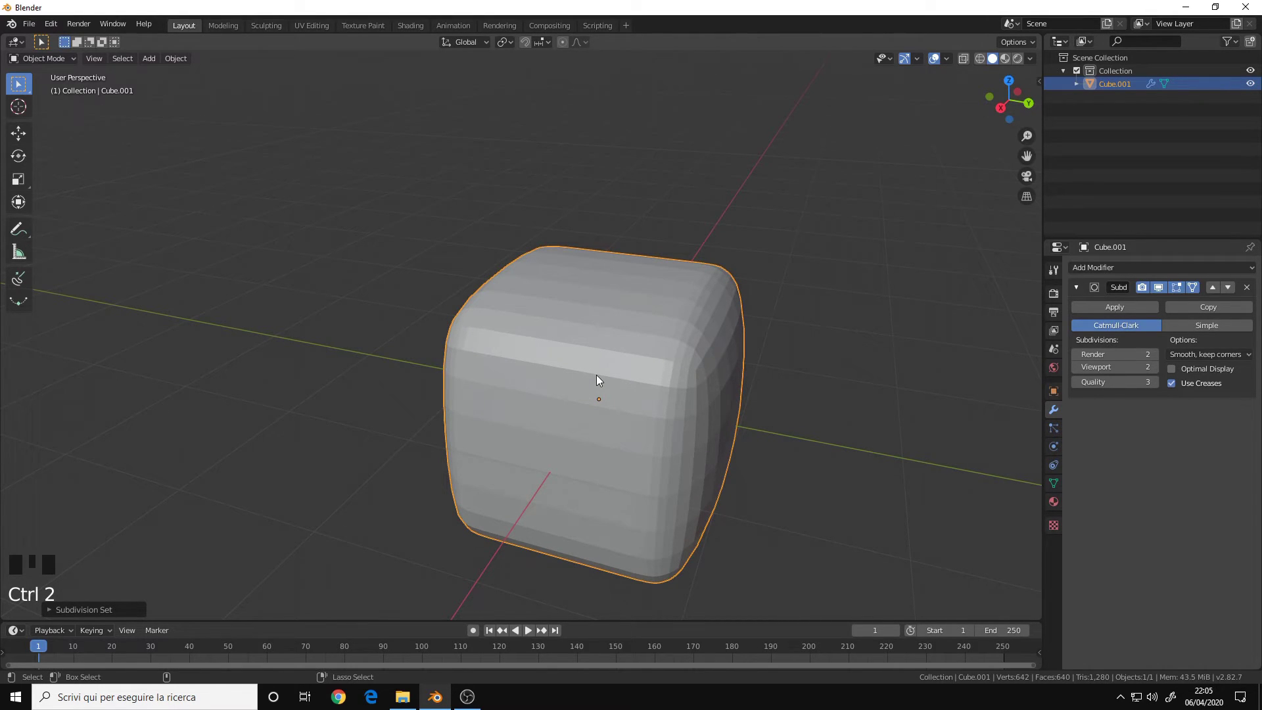
{"action": "key", "text": "ctrl+0"}
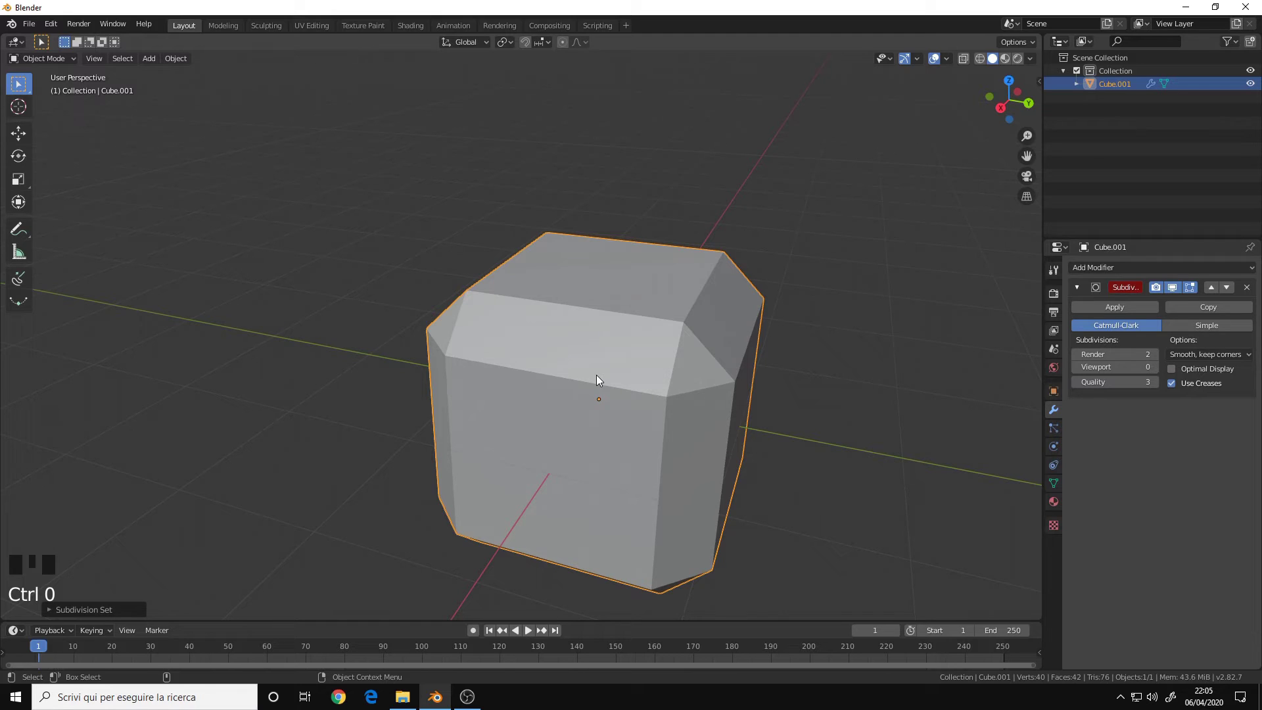
{"action": "key", "text": "Tab"}
{"action": "key", "text": "Tab"}
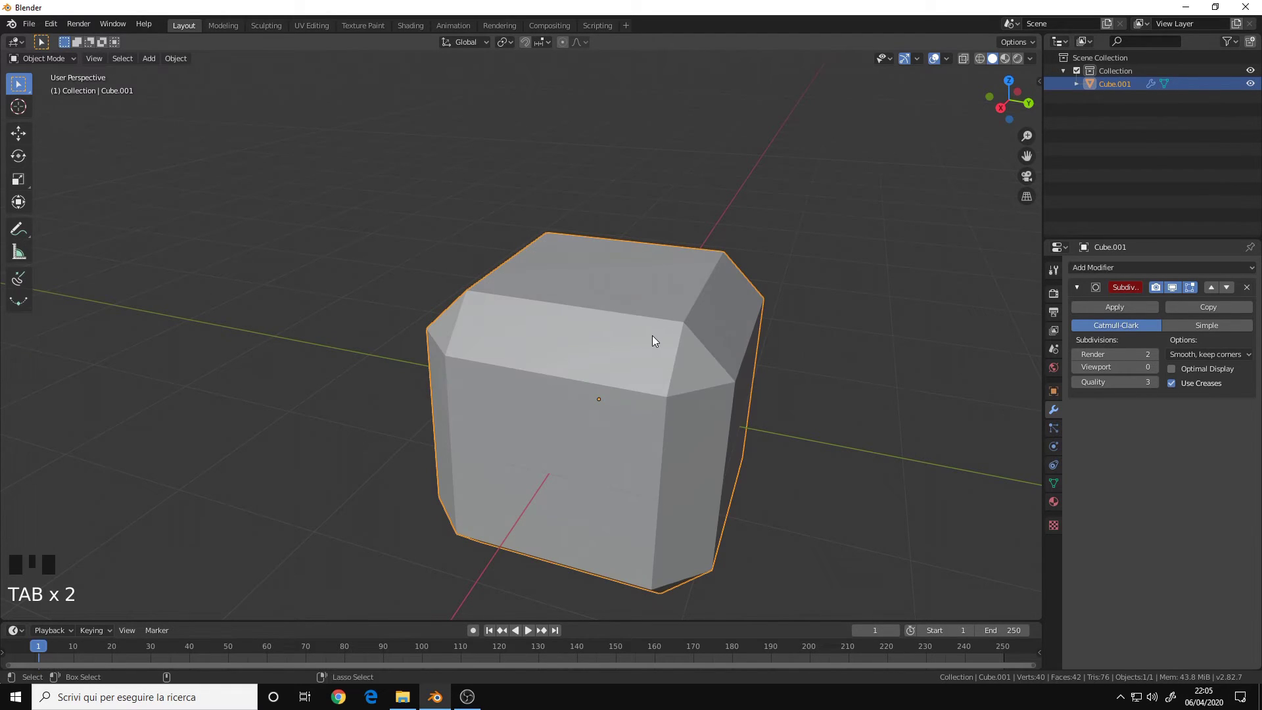
{"action": "key", "text": "ctrl+2"}
{"action": "key", "text": "Tab"}
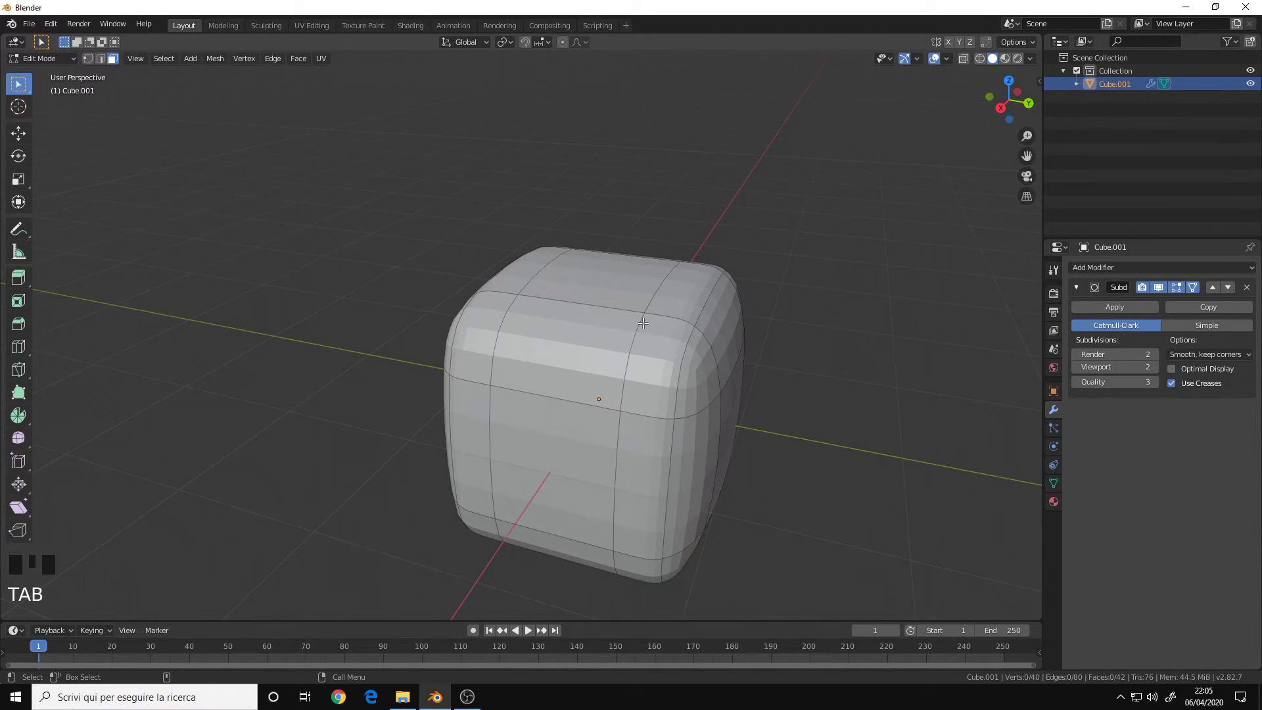
{"action": "key", "text": "Tab"}
{"action": "mouse_move", "coordinate": [578, 357]}
{"action": "left_mouse_down", "text": "alt"}
{"action": "mouse_move", "coordinate": [638, 366]}
{"action": "mouse_move", "coordinate": [564, 365]}
{"action": "left_mouse_up", "text": "alt"}
{"action": "key", "text": "ctrl+3"}
{"action": "key", "text": "Tab"}
{"action": "scroll", "coordinate": [592, 395], "scroll_direction": "down", "scroll_amount": 3}
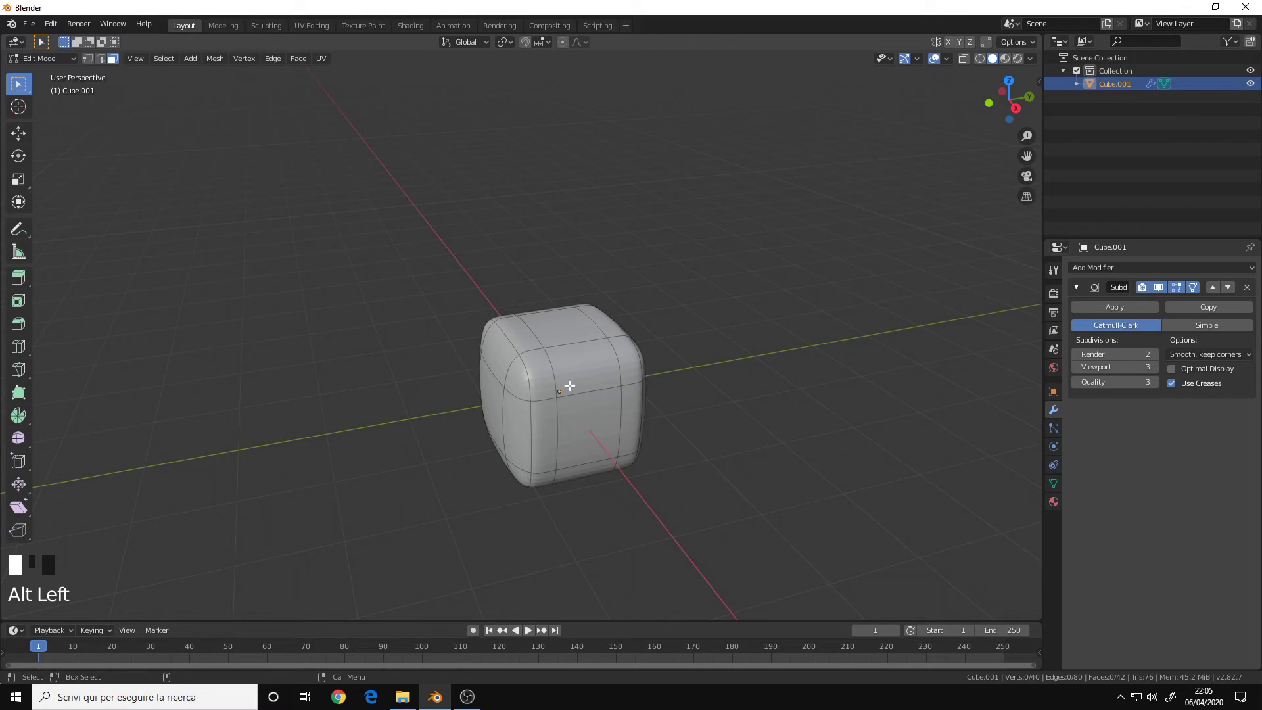
{"action": "middle_click_drag", "start_coordinate": [583, 393], "coordinate": [631, 365], "text": "alt"}
{"action": "scroll", "coordinate": [683, 344], "scroll_direction": "up", "scroll_amount": 2}
{"action": "scroll", "coordinate": [683, 343], "scroll_direction": "up", "scroll_amount": 1}
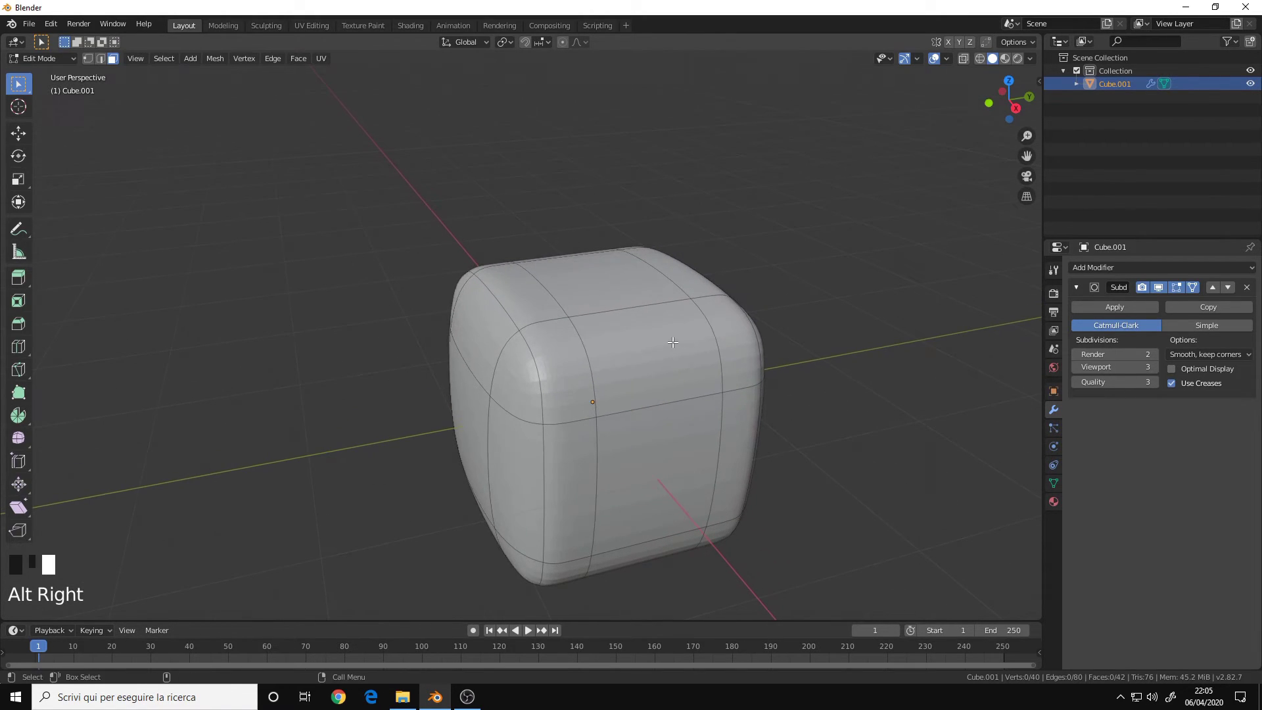
{"action": "key", "text": "Tab"}
{"action": "scroll", "coordinate": [637, 351], "scroll_direction": "down", "scroll_amount": 3}
{"action": "left_click_drag", "start_coordinate": [591, 364], "coordinate": [550, 355], "text": "alt"}
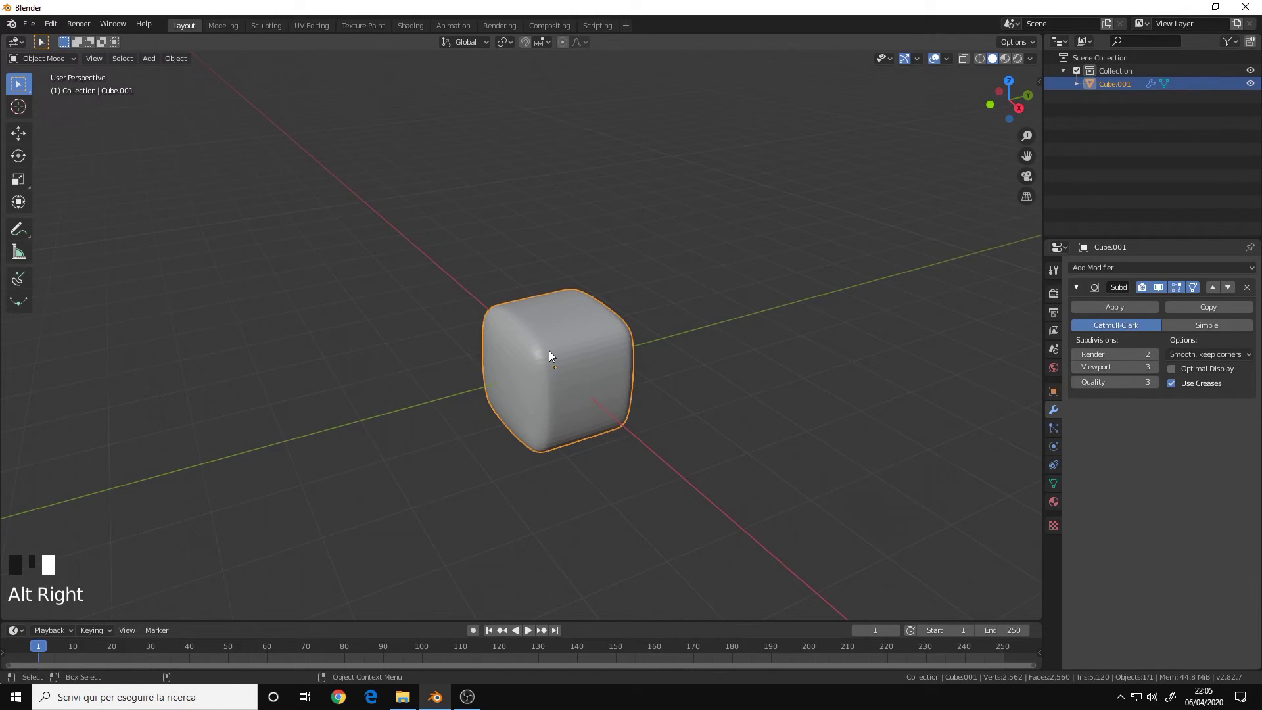
{"action": "scroll", "coordinate": [561, 345], "scroll_direction": "up", "scroll_amount": 2}
{"action": "middle_click_drag", "start_coordinate": [560, 345], "coordinate": [636, 342]}
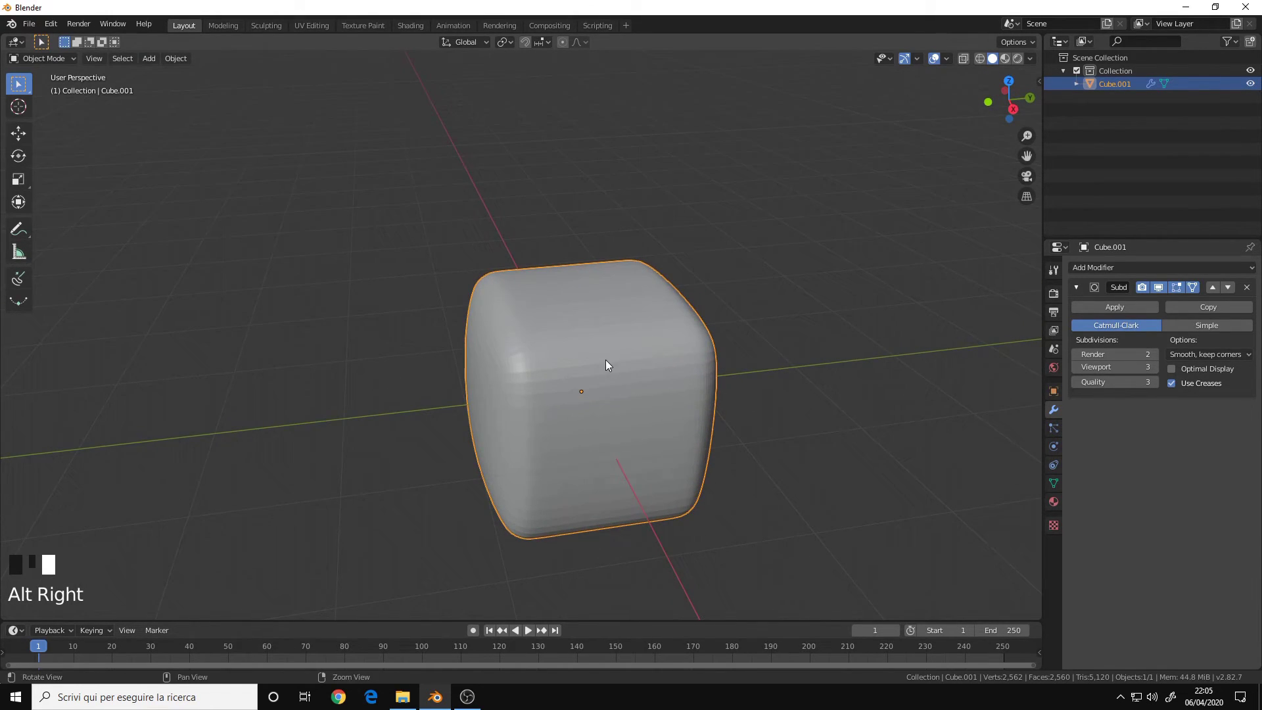
{"action": "left_click_drag", "start_coordinate": [605, 360], "coordinate": [570, 355], "text": "alt"}
{"action": "key", "text": "ctrl+1"}
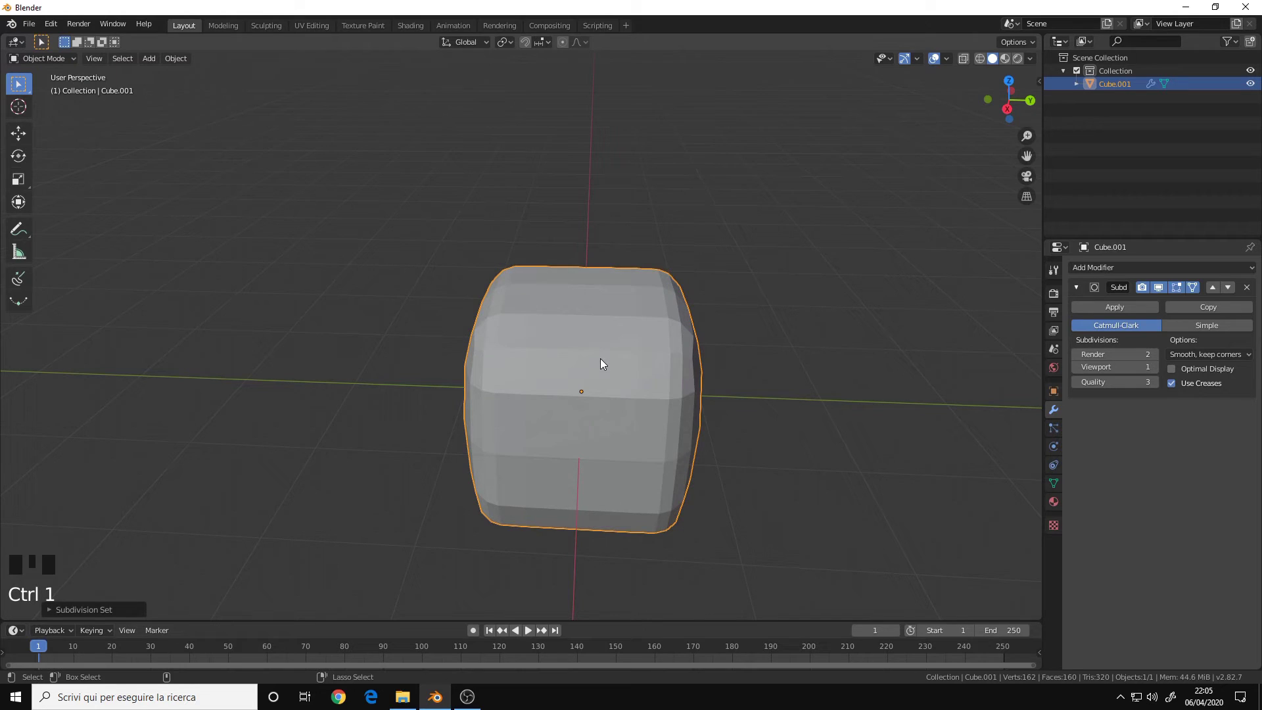
{"action": "key", "text": "ctrl+2"}
{"action": "key", "text": "ctrl+3"}
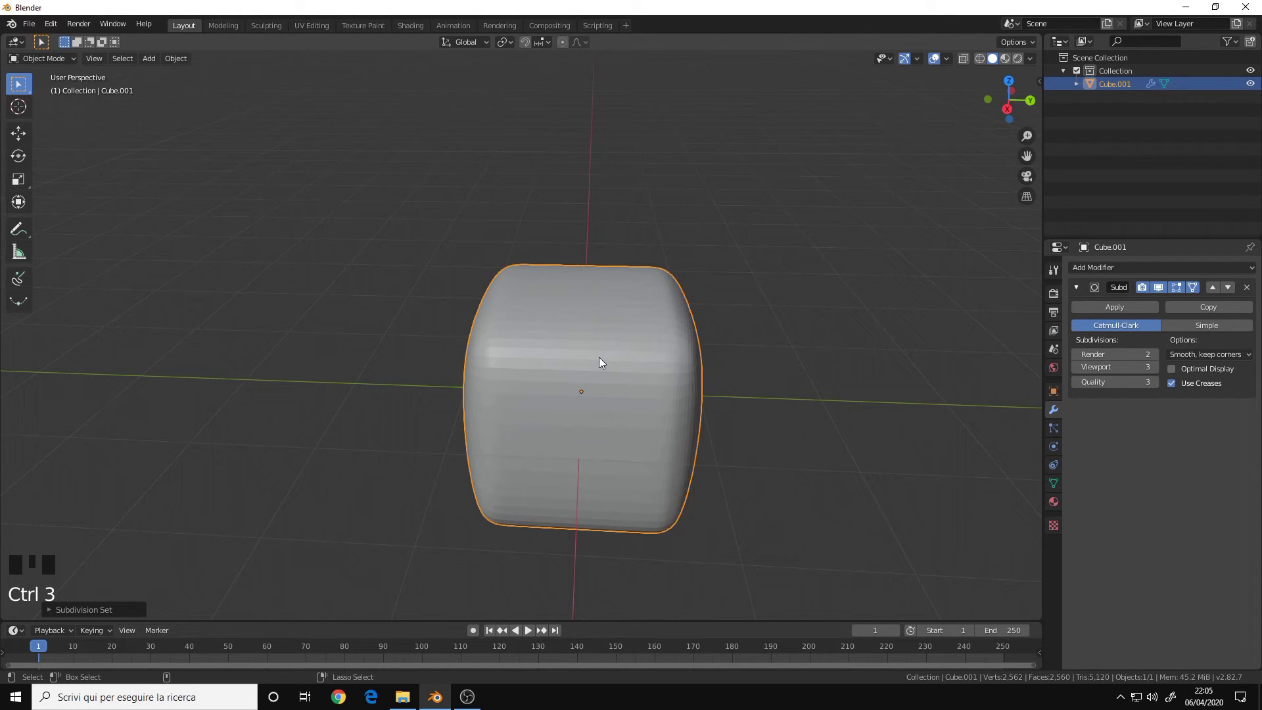
{"action": "left_click_drag", "start_coordinate": [578, 366], "coordinate": [579, 328], "text": "alt"}
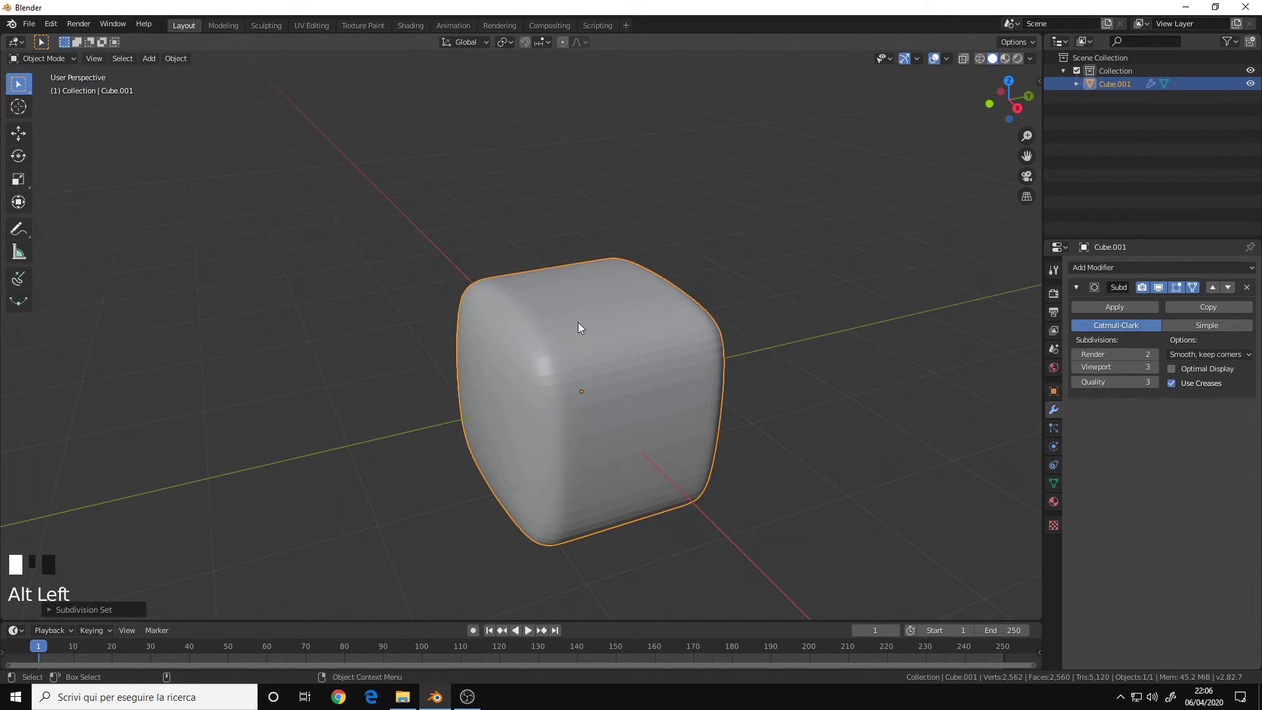
{"action": "right_click_drag", "start_coordinate": [645, 351], "coordinate": [613, 346], "text": "alt"}
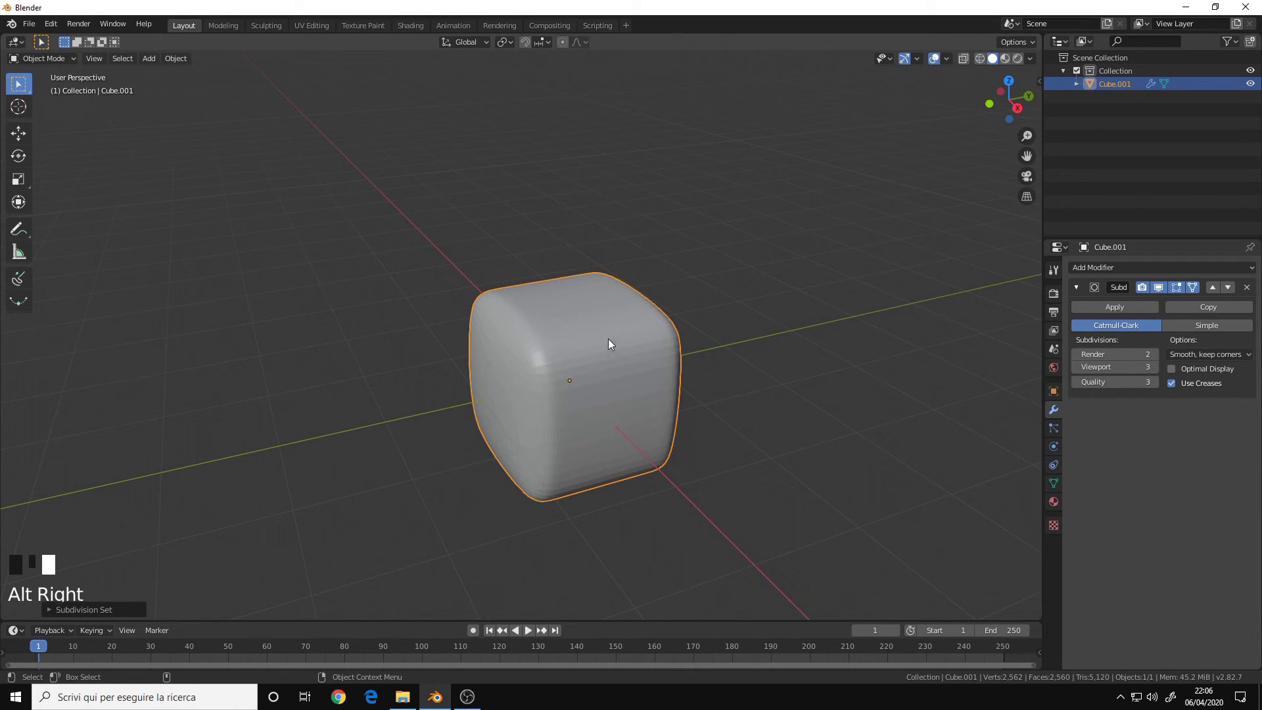
- Click empty space to deselect the cube, then orbit around its smooth shape
{"action": "right_click_drag", "start_coordinate": [697, 342], "coordinate": [642, 381], "text": "alt"}
{"action": "left_click", "coordinate": [648, 372]}
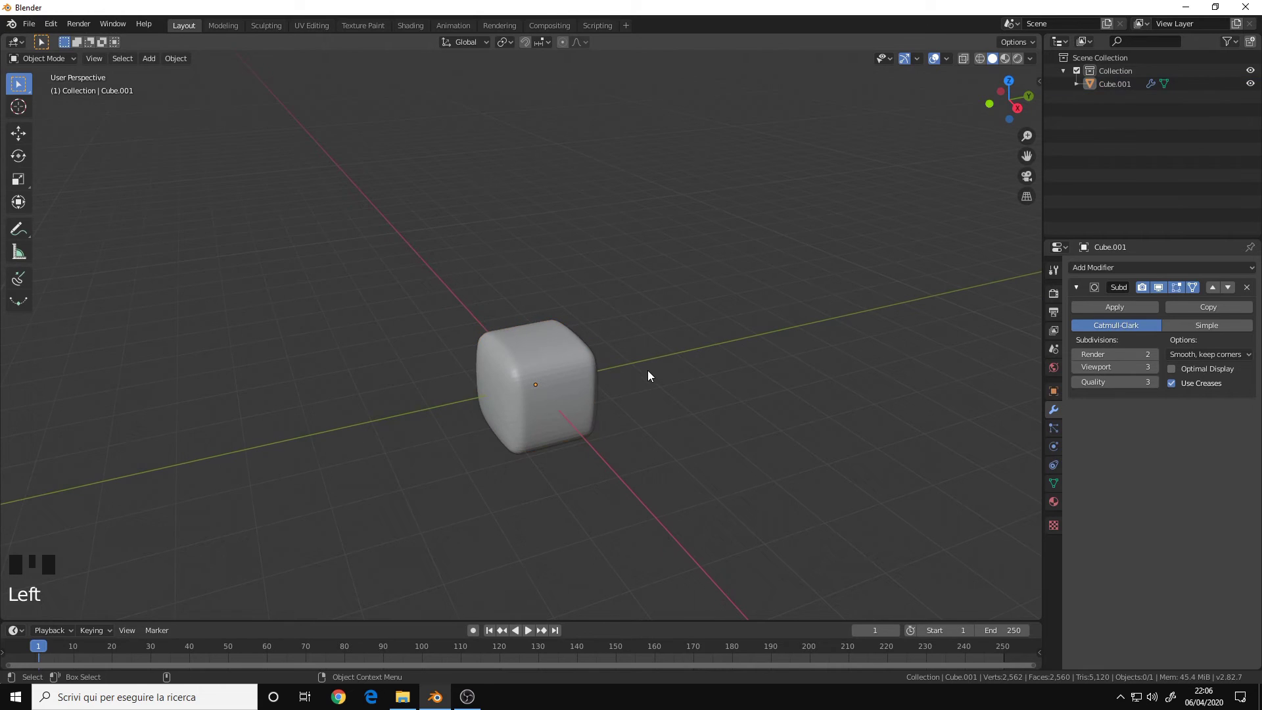
{"action": "mouse_move", "coordinate": [649, 371]}
{"action": "left_mouse_down", "text": "alt"}
{"action": "mouse_move", "coordinate": [575, 376]}
{"action": "mouse_move", "coordinate": [651, 290]}
{"action": "left_mouse_up", "text": "alt"}
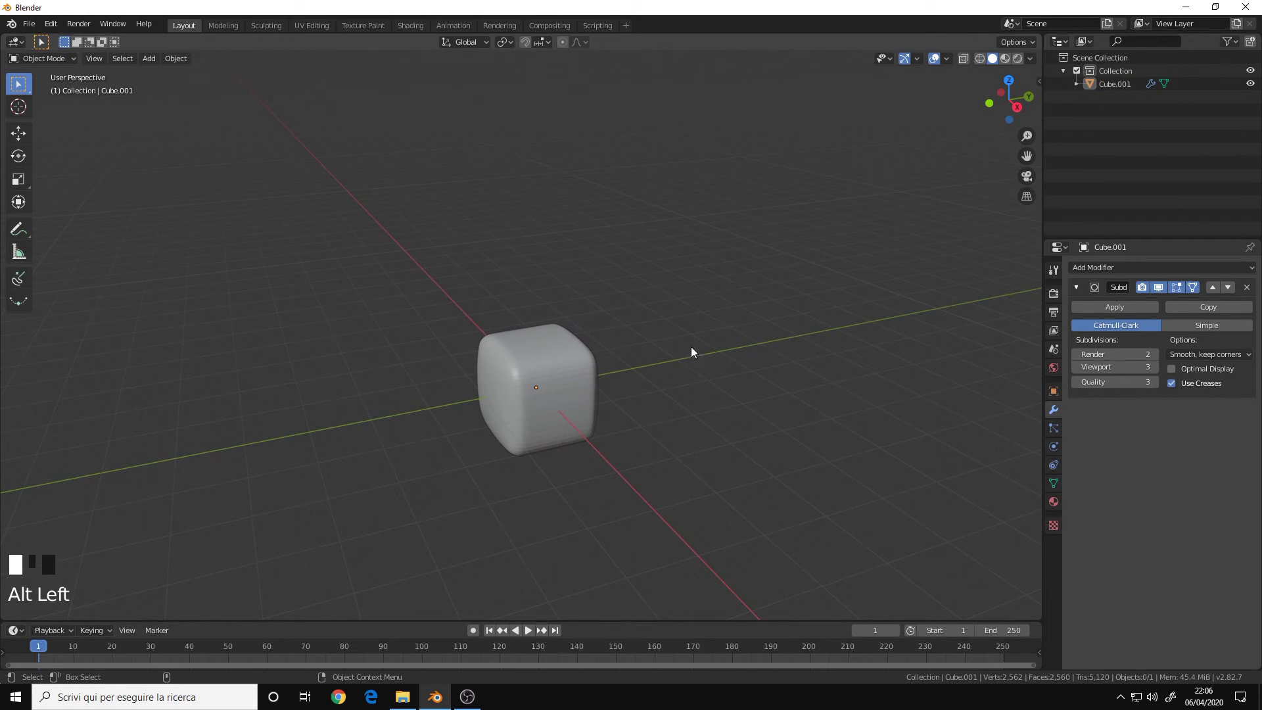
{"action": "middle_click_drag", "start_coordinate": [615, 363], "coordinate": [547, 329], "text": "alt"}
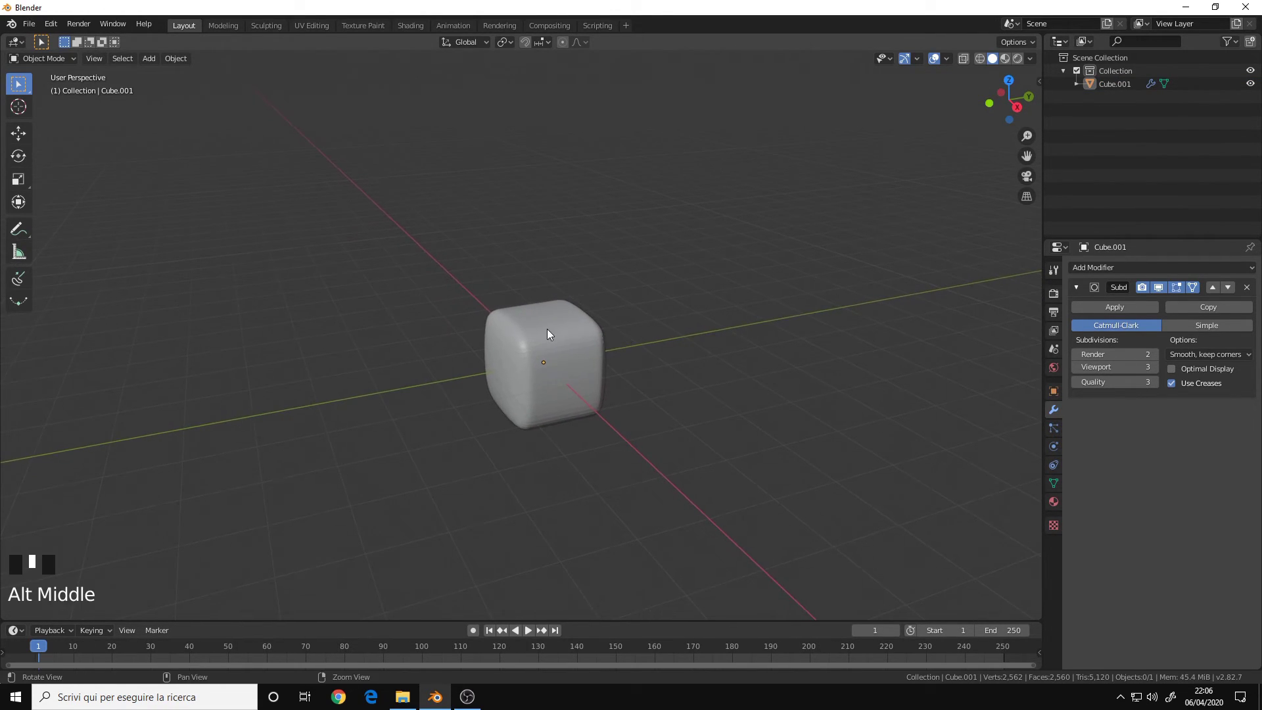
{"action": "left_click_drag", "start_coordinate": [547, 328], "coordinate": [566, 324], "text": "alt"}
{"action": "middle_click_drag", "start_coordinate": [569, 329], "coordinate": [570, 376], "text": "alt"}
{"action": "mouse_move", "coordinate": [572, 376]}
{"action": "left_mouse_down", "text": "alt"}
{"action": "mouse_move", "coordinate": [535, 360]}
{"action": "mouse_move", "coordinate": [564, 394]}
{"action": "left_mouse_up", "text": "alt"}
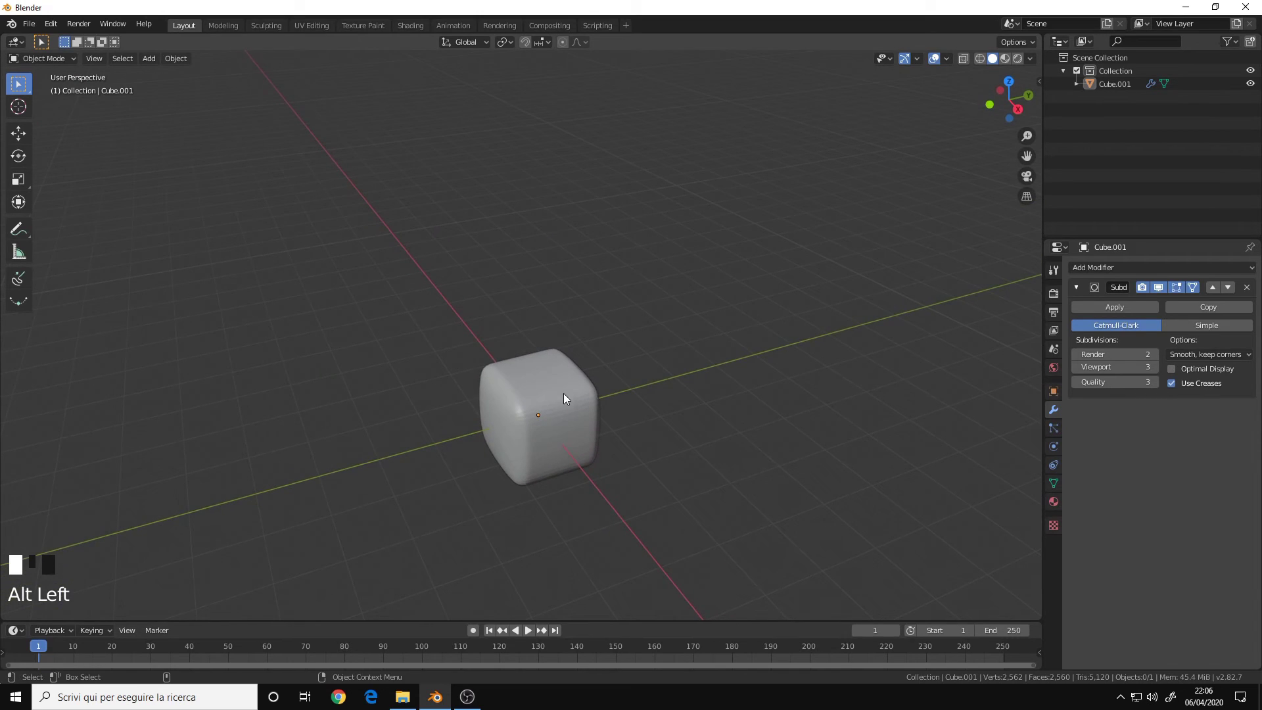
{"action": "middle_click_drag", "start_coordinate": [563, 393], "coordinate": [640, 342], "text": "alt"}
{"action": "mouse_move", "coordinate": [639, 342]}
{"action": "left_mouse_down", "text": "alt"}
{"action": "mouse_move", "coordinate": [618, 327]}
{"action": "mouse_move", "coordinate": [610, 338]}
{"action": "mouse_move", "coordinate": [620, 339]}
{"action": "left_mouse_up", "text": "alt"}
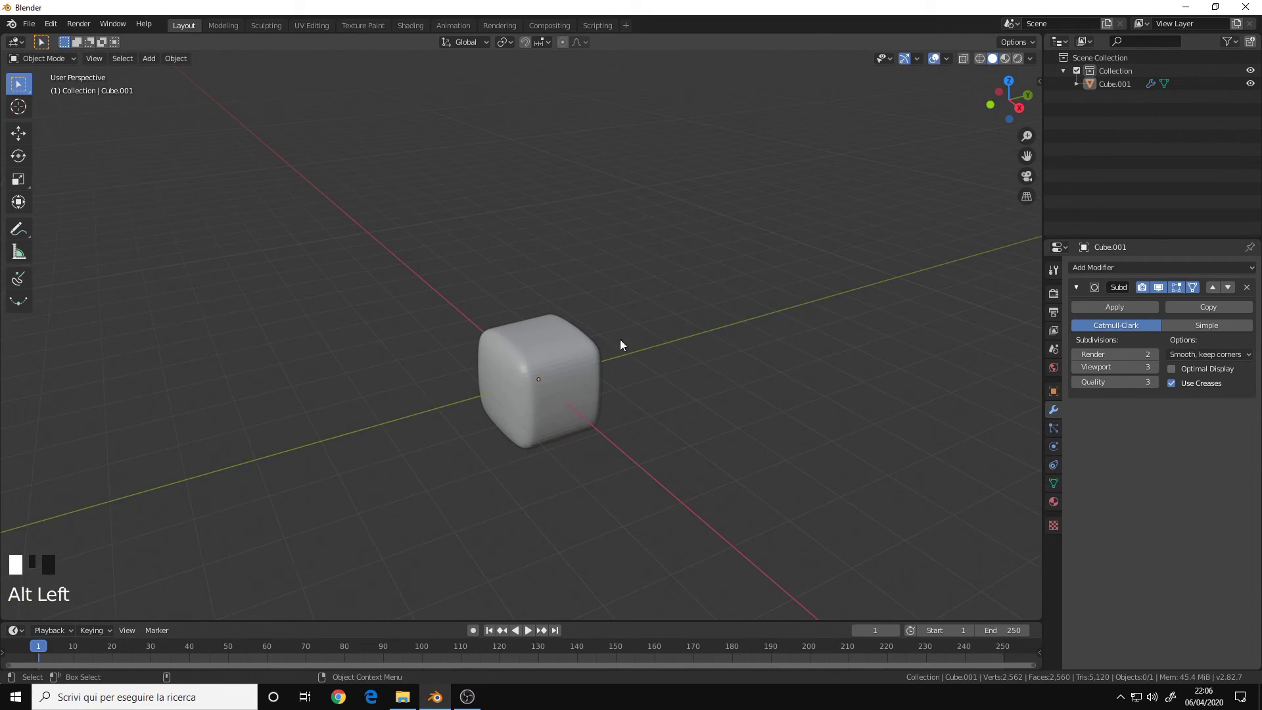
{"action": "middle_click_drag", "start_coordinate": [617, 345], "coordinate": [624, 342], "text": "alt"}
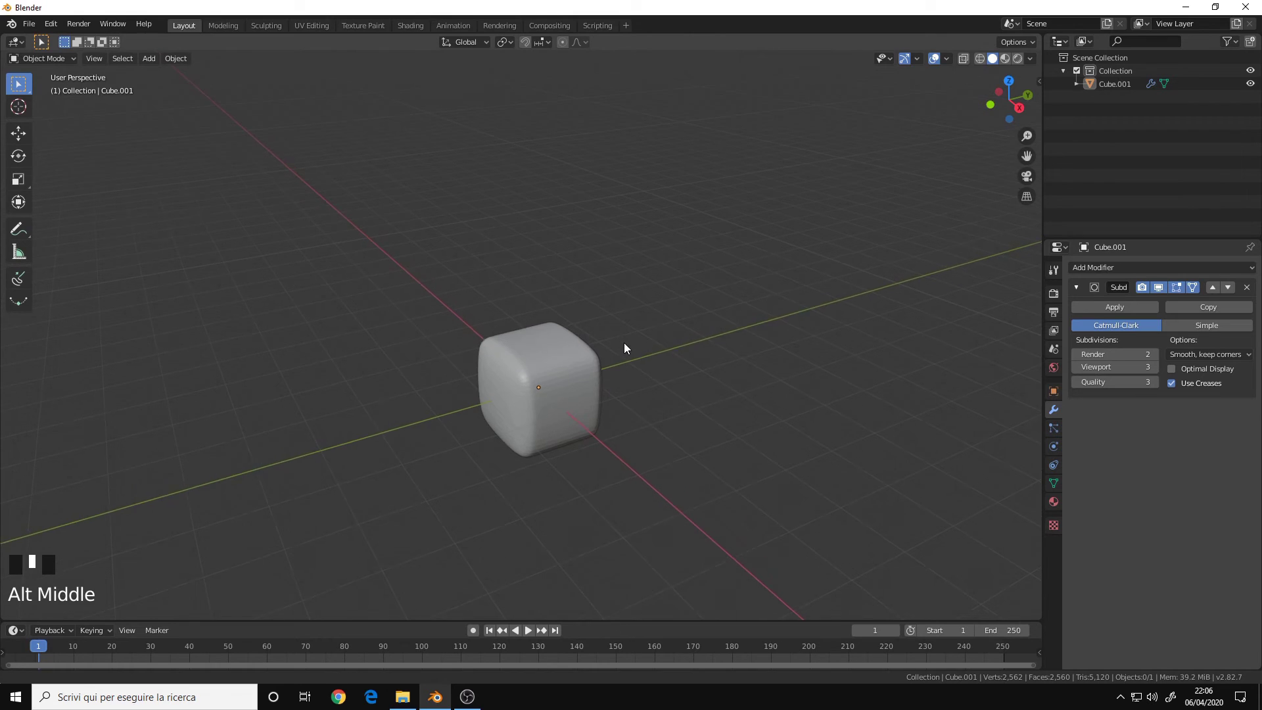
{"action": "mouse_move", "coordinate": [625, 343]}
{"action": "left_mouse_down", "text": "alt"}
{"action": "mouse_move", "coordinate": [585, 308]}
{"action": "mouse_move", "coordinate": [621, 328]}
{"action": "left_mouse_up", "text": "alt"}
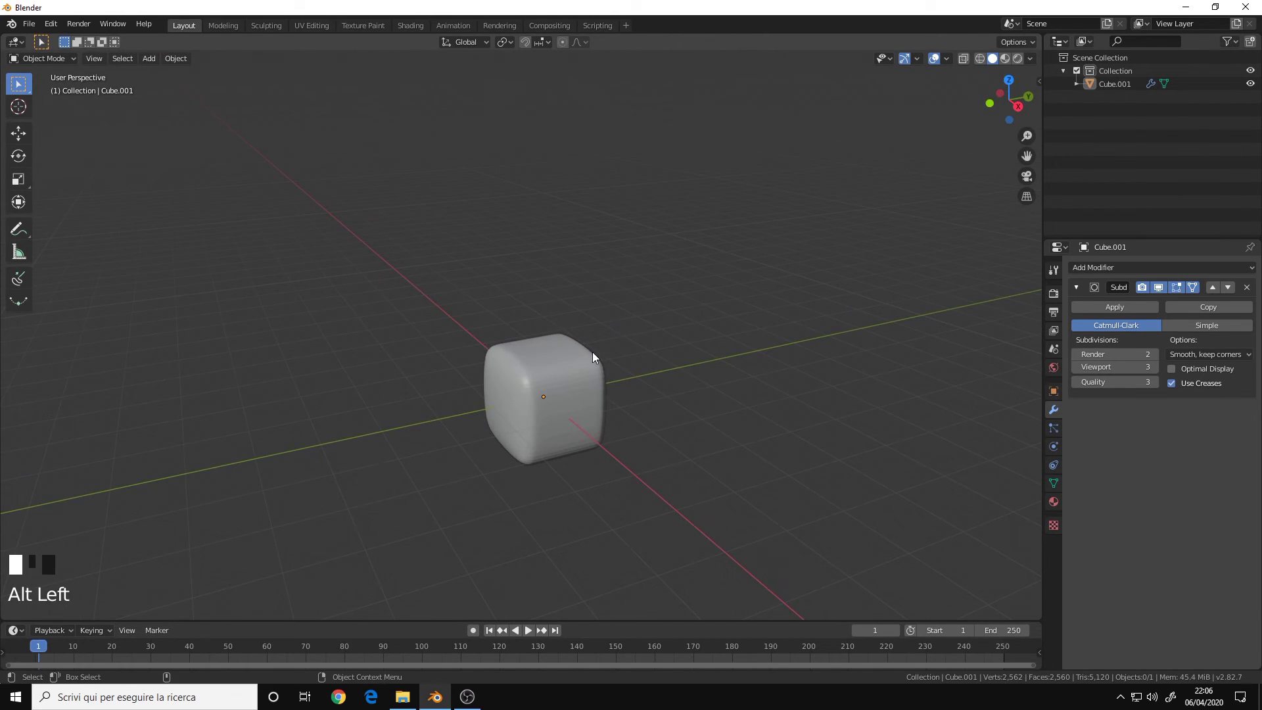